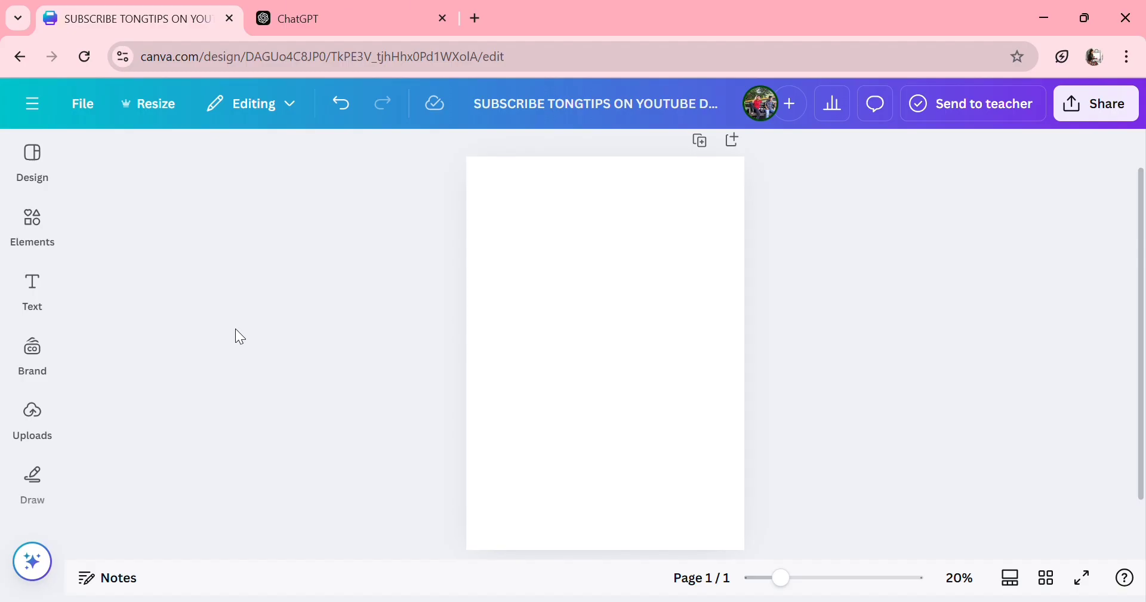
Add a heading reading "TONGTIPS" to the blank page and set its font to Laries Script
left_click(41, 296)
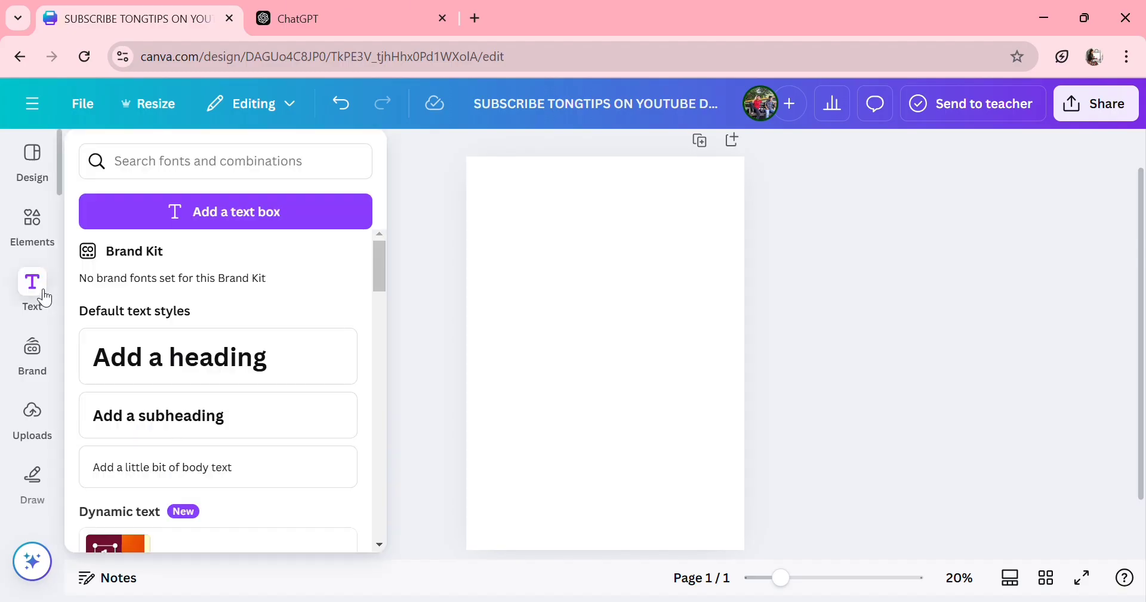
left_click(237, 380)
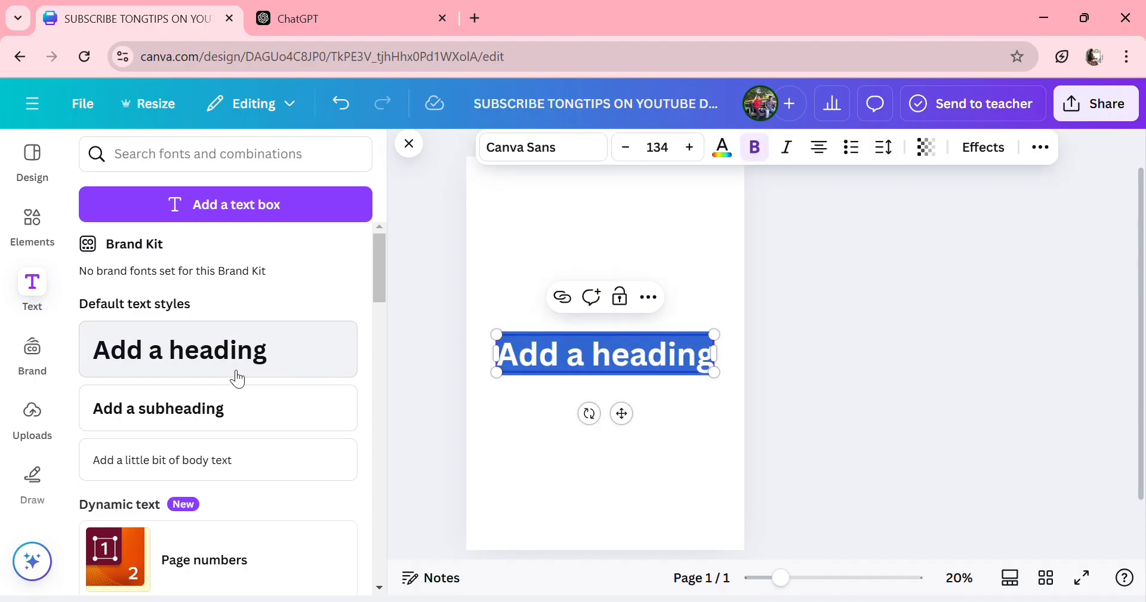
type("TONGTIPS")
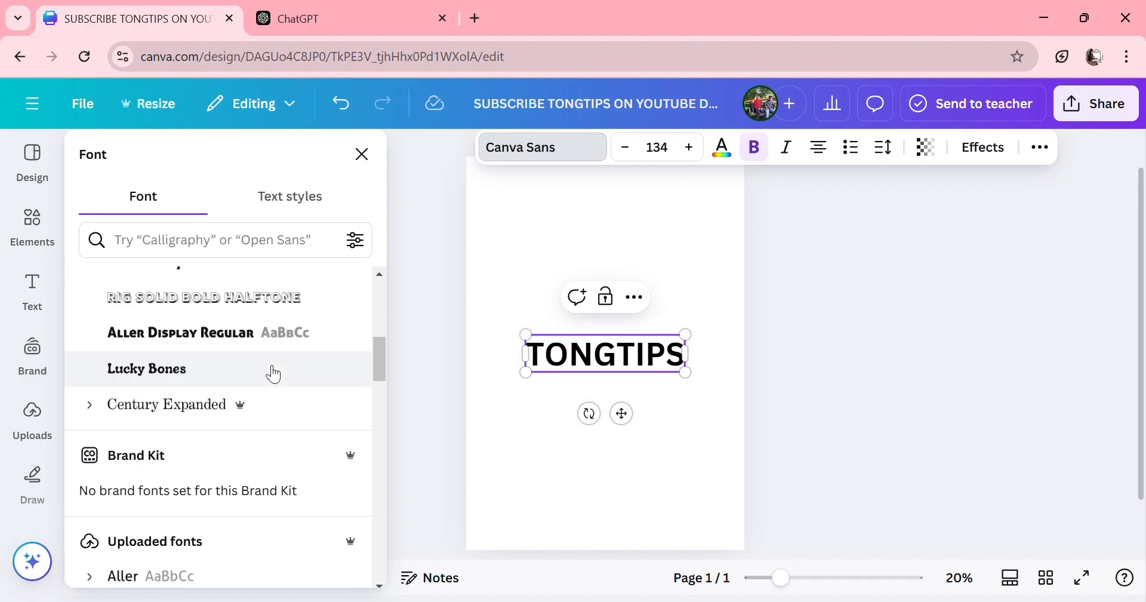
scroll(305, 463, "up", 1)
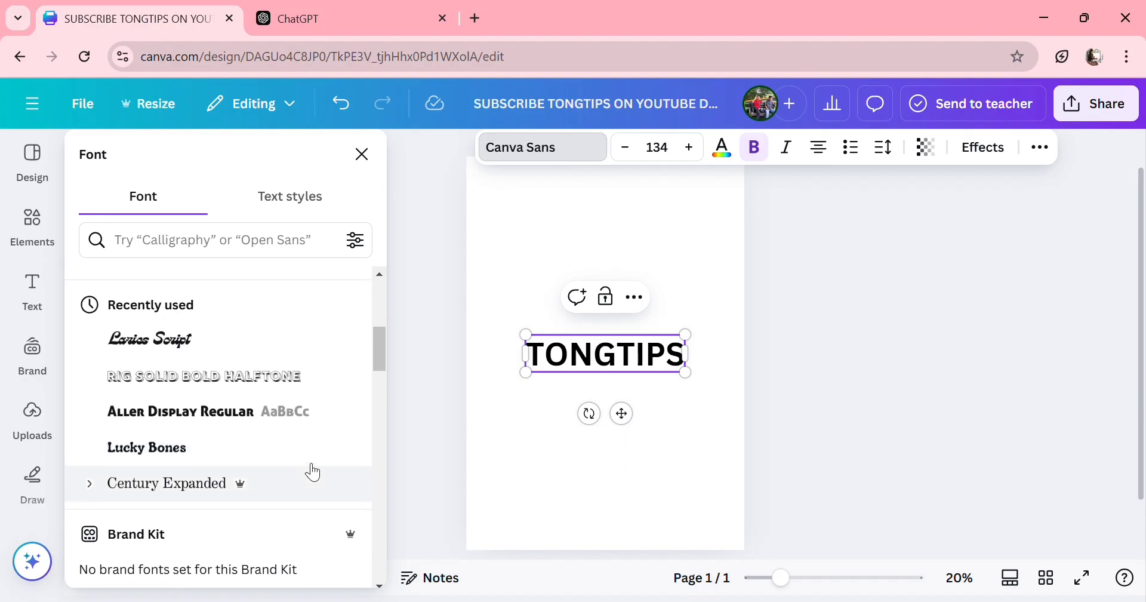
left_click(181, 339)
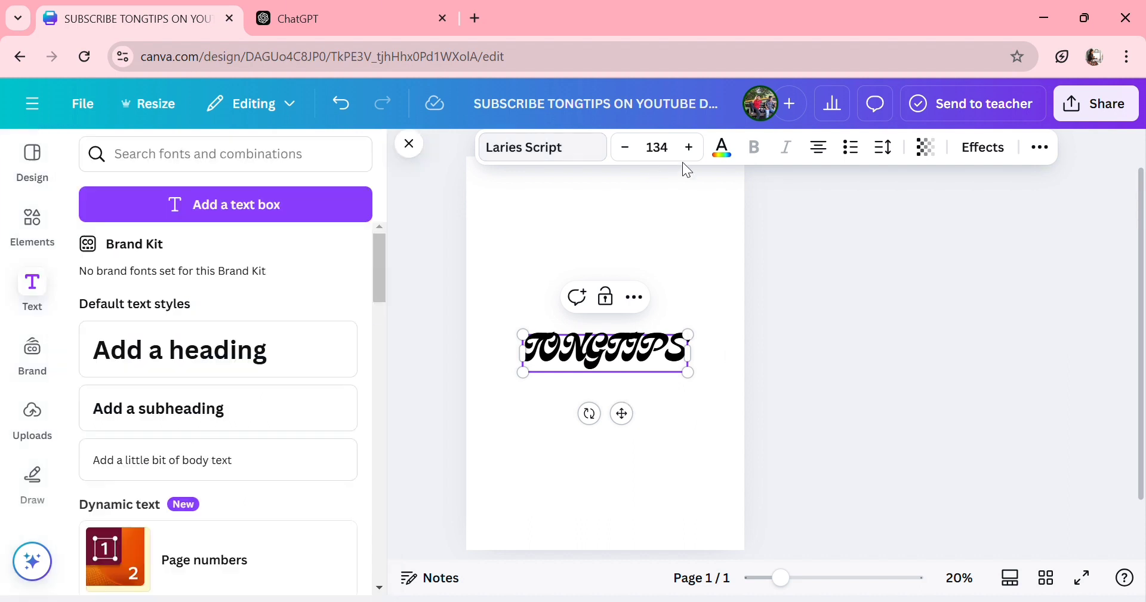
Colour the TONGTIPS heading bright red from the default solid colours
left_click(737, 158)
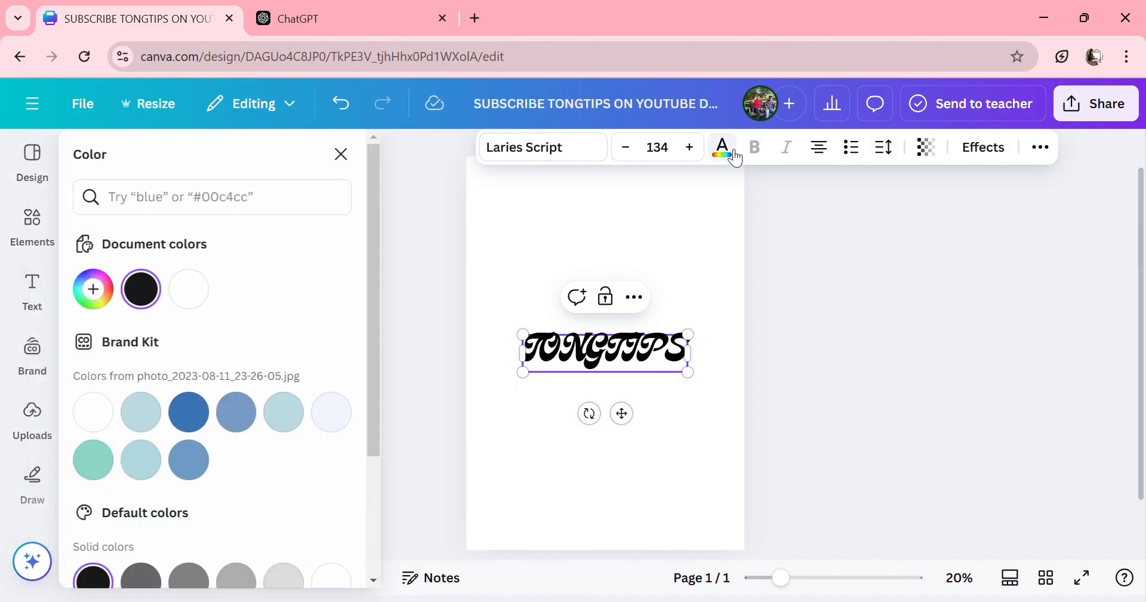
scroll(99, 487, "down", 3)
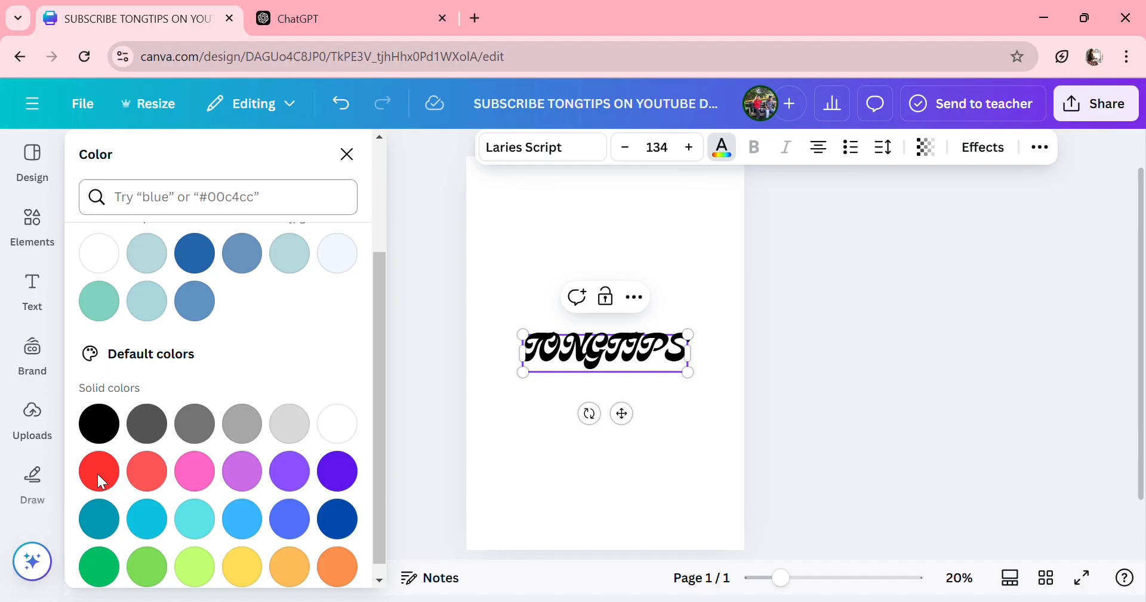
left_click(98, 475)
key("Escape")
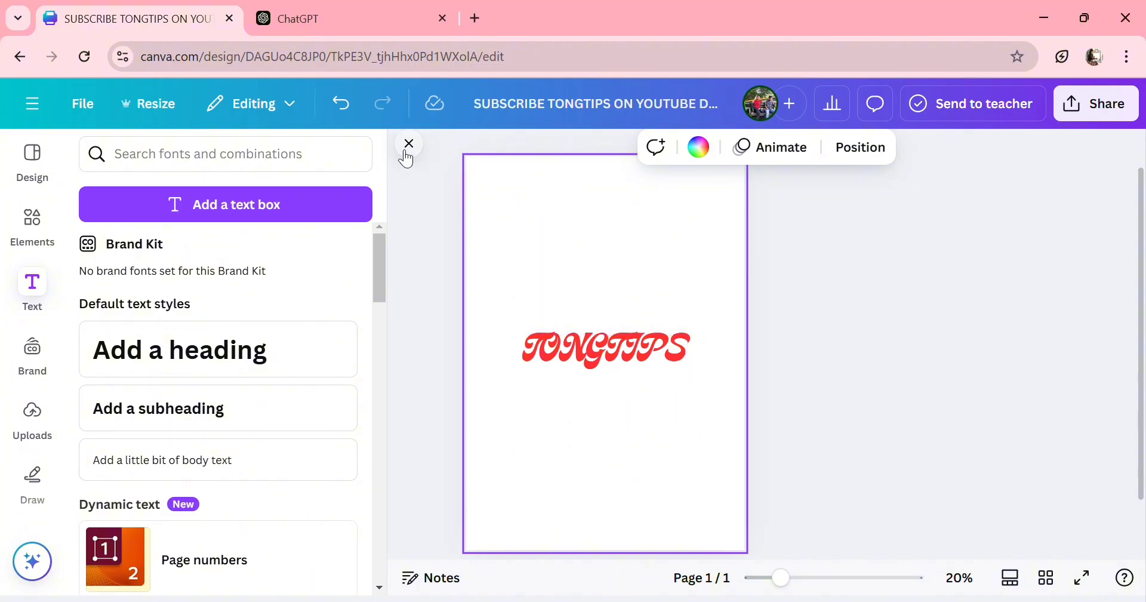
left_click(403, 148)
Apply the Outline text effect to the TONGTIPS heading with a dark blue outline colour
left_click(614, 354)
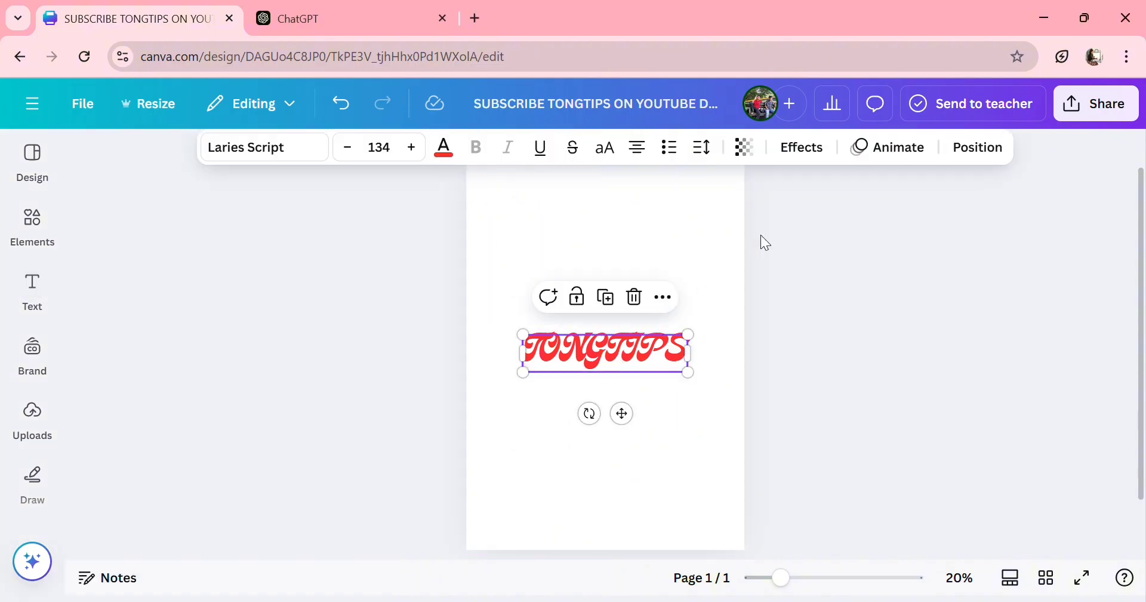
left_click(808, 144)
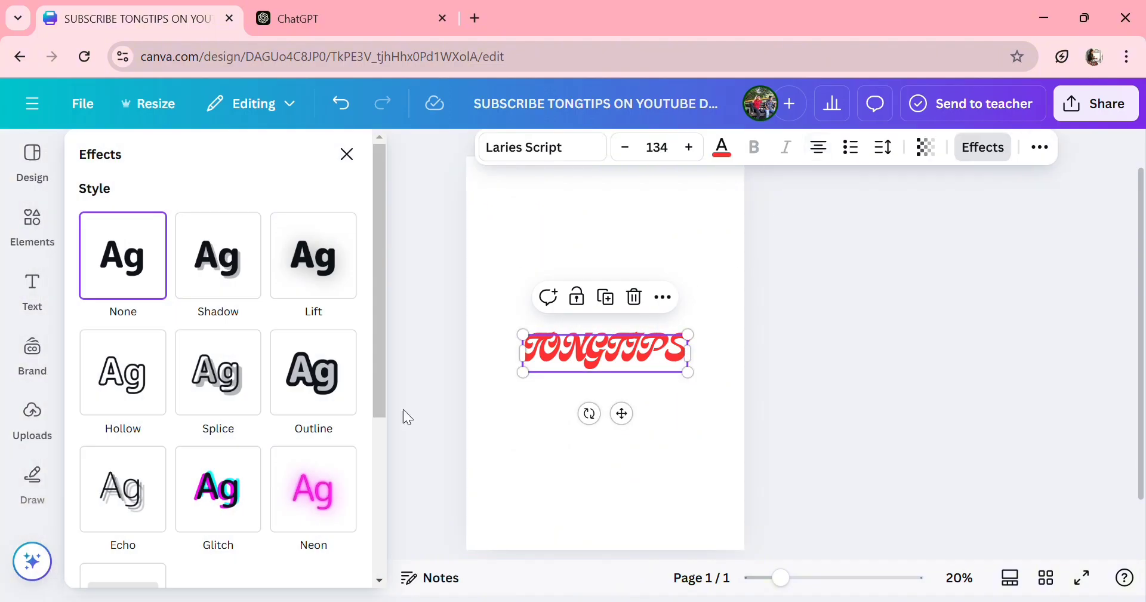
left_click(310, 390)
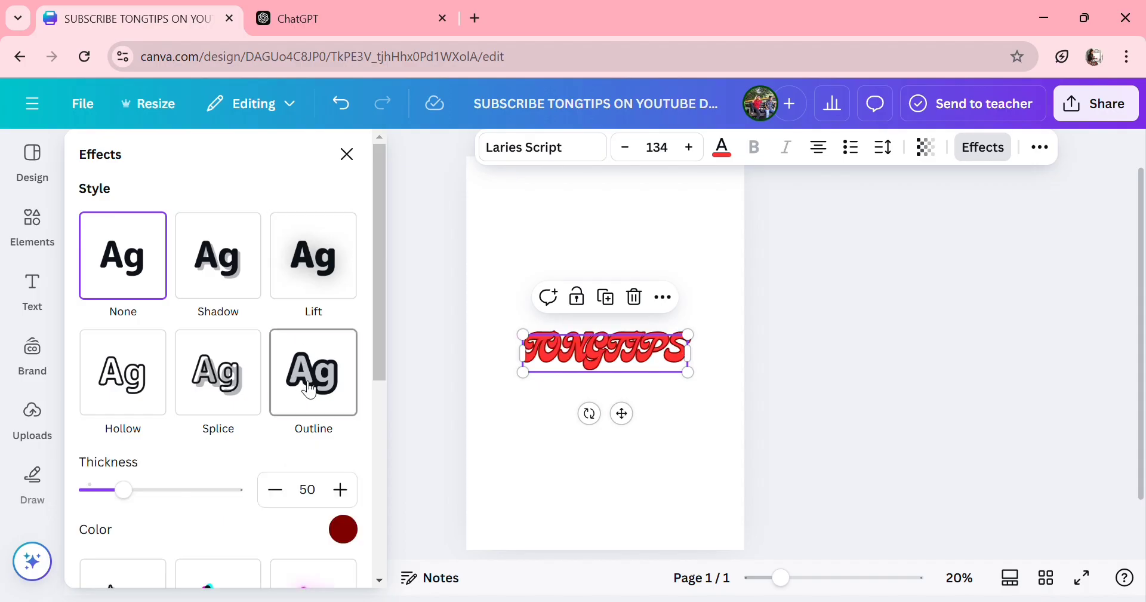
left_click(344, 531)
scroll(310, 448, "down", 2)
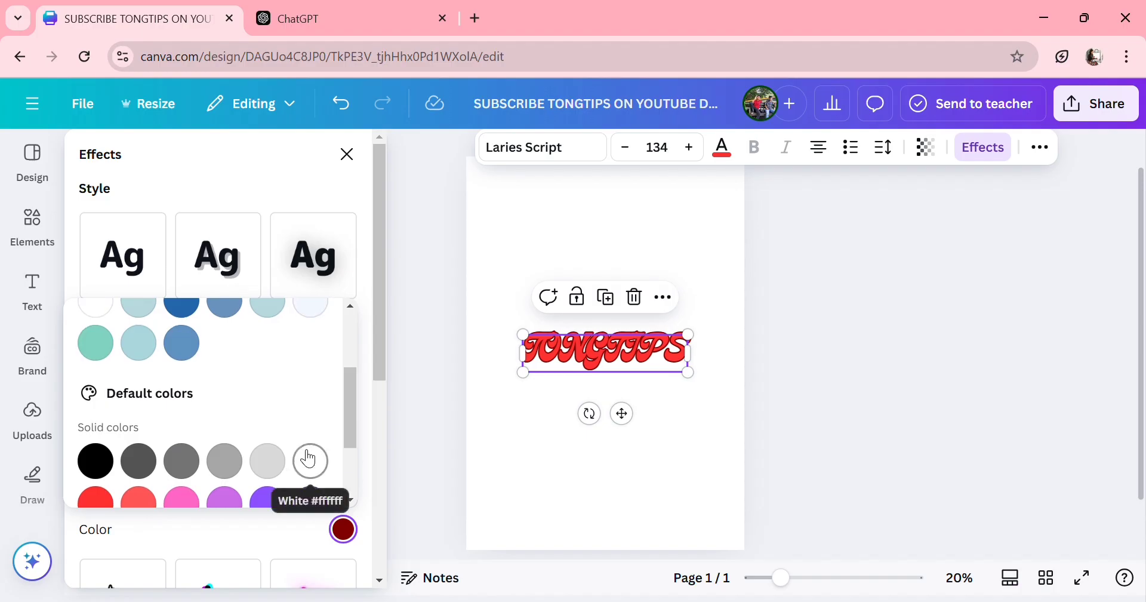
scroll(308, 457, "down", 2)
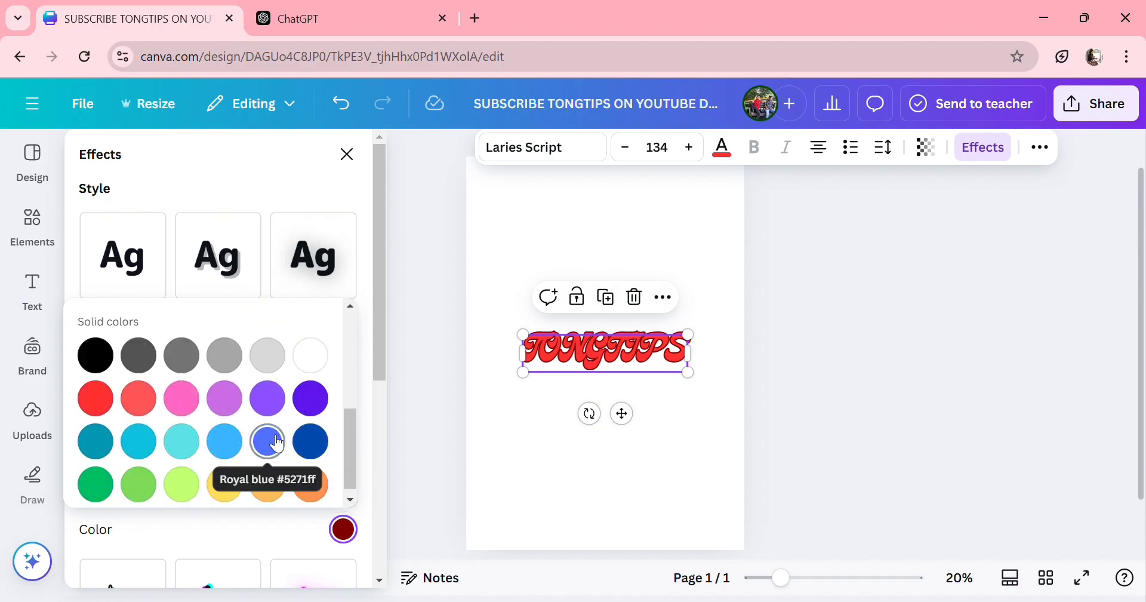
left_click(317, 445)
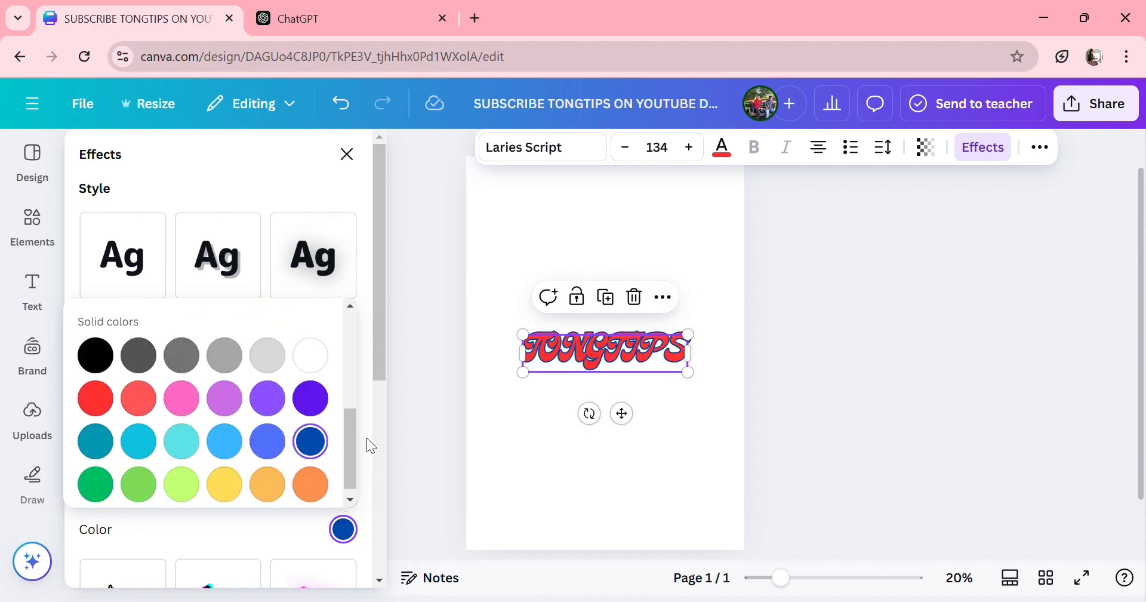
scroll(336, 308, "up", 1)
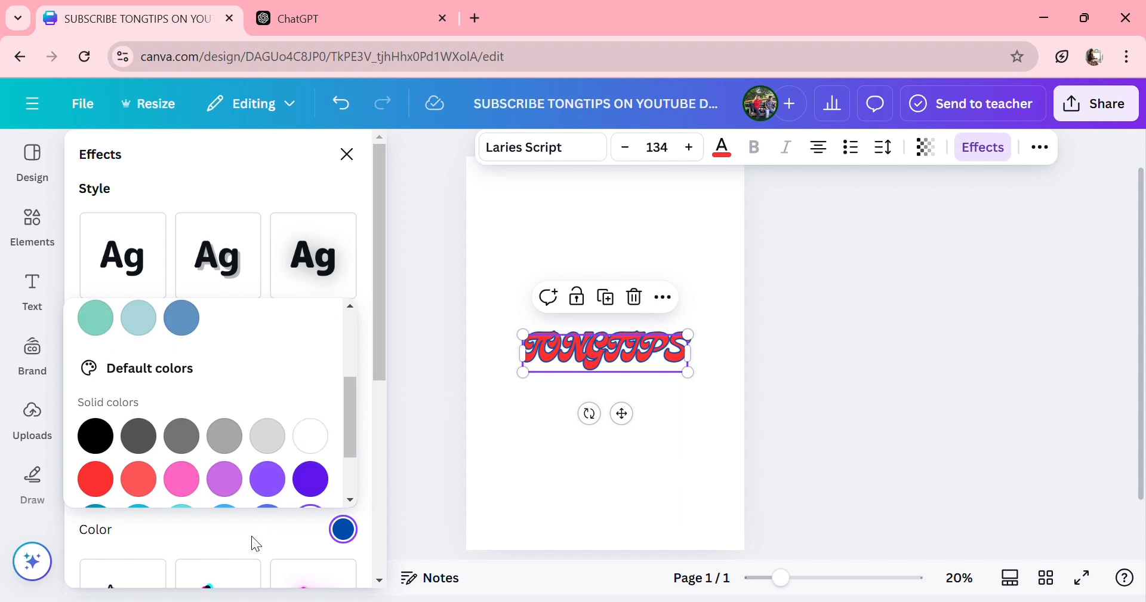
Set the thickness of the heading's outline effect to 200
left_click(242, 553)
left_click_drag(123, 488, 259, 504)
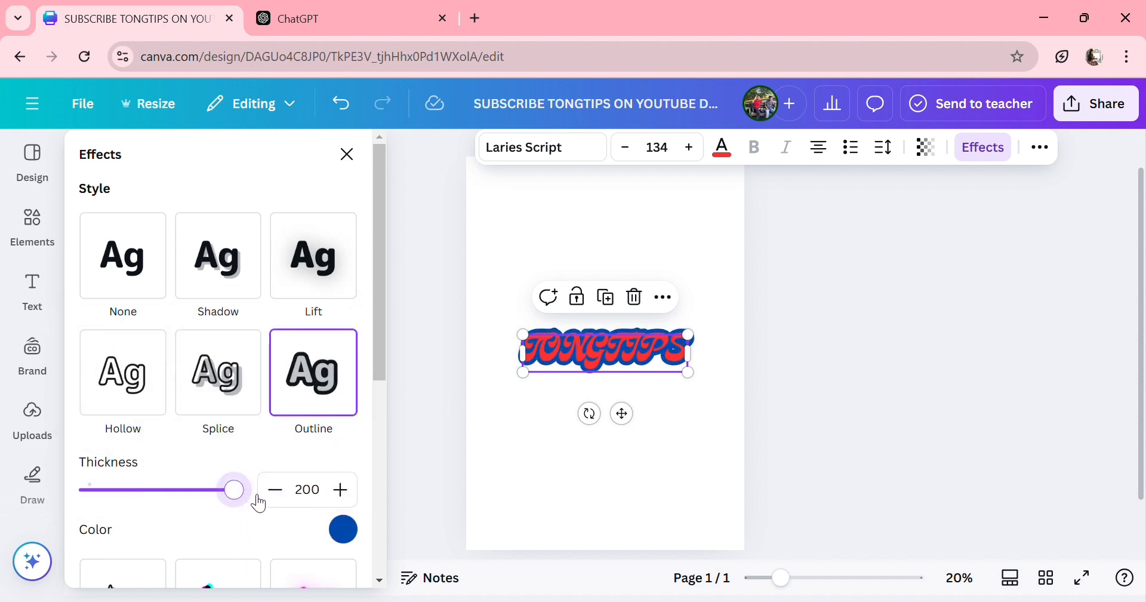
left_click(857, 424)
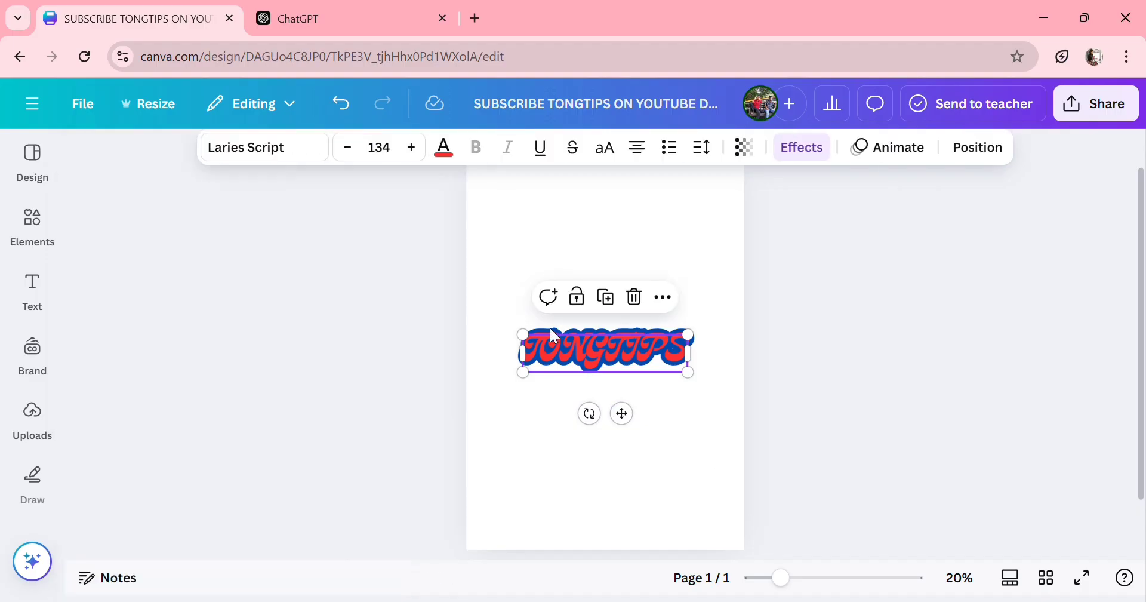
Enlarge the outlined TONGTIPS text to font size 191 and centre it horizontally on the page
left_click_drag(538, 344, 472, 281)
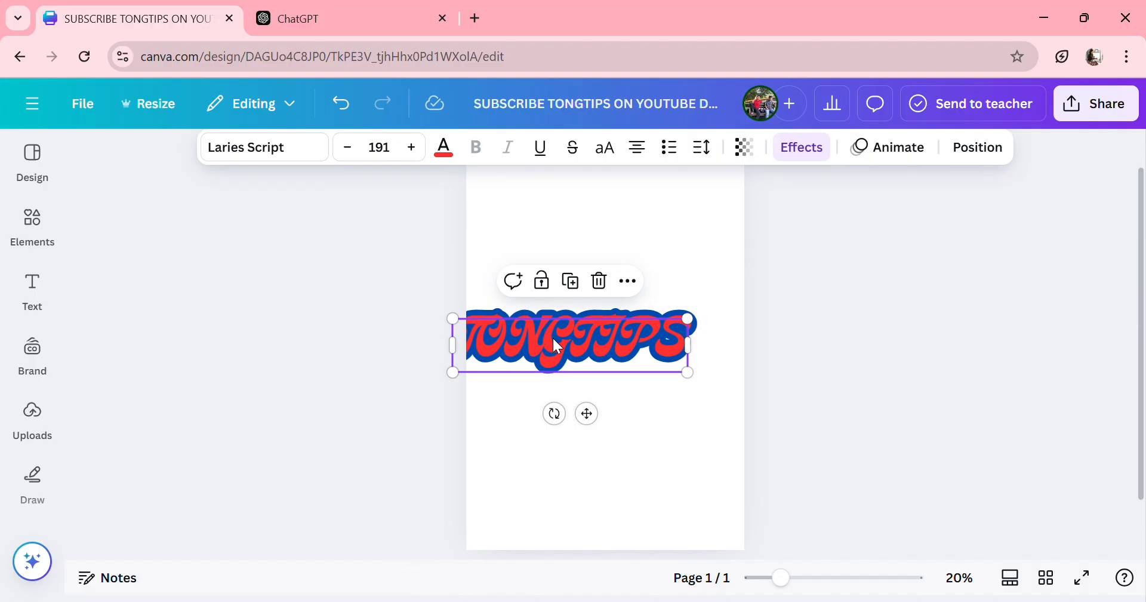
left_click_drag(557, 344, 594, 357)
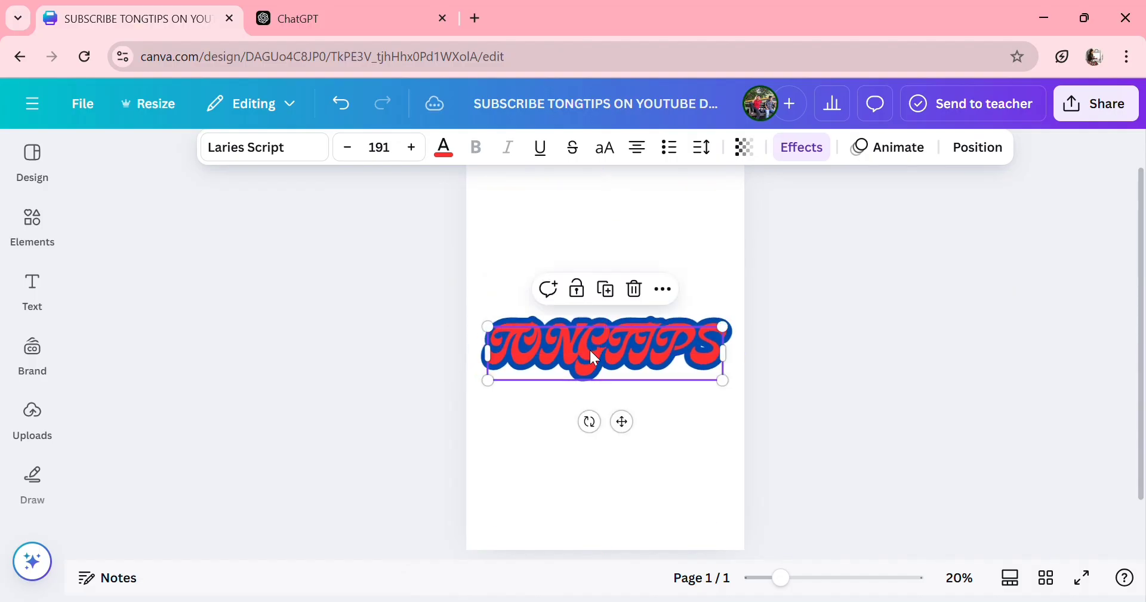
left_click(849, 405)
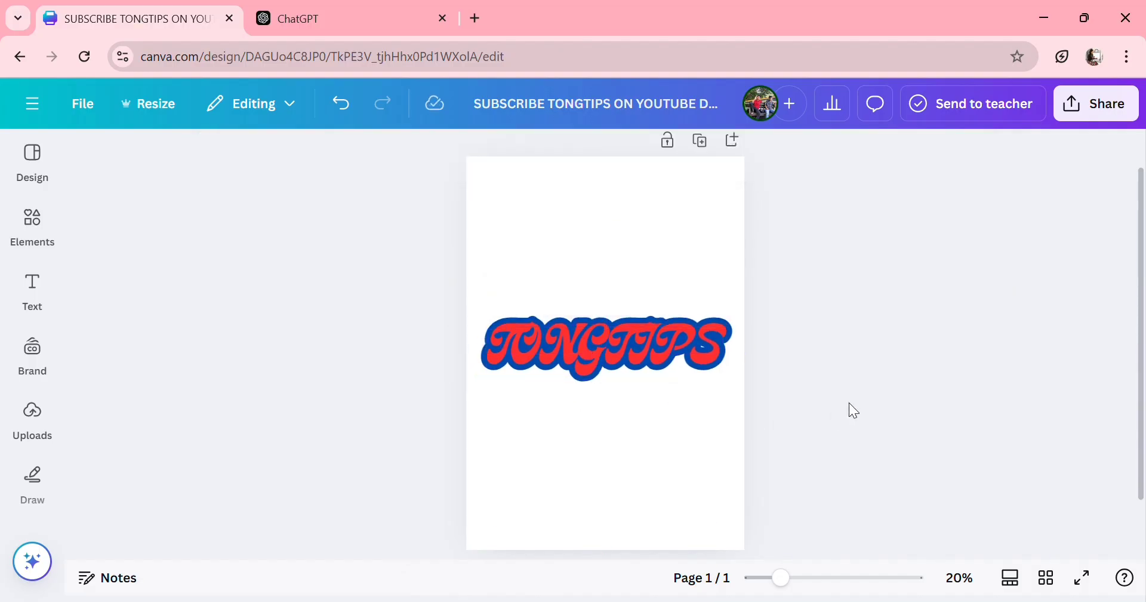
Duplicate the TONGTIPS text and change the copy's effect to Hollow with thickness 50
left_click(637, 350)
key("ctrl+d")
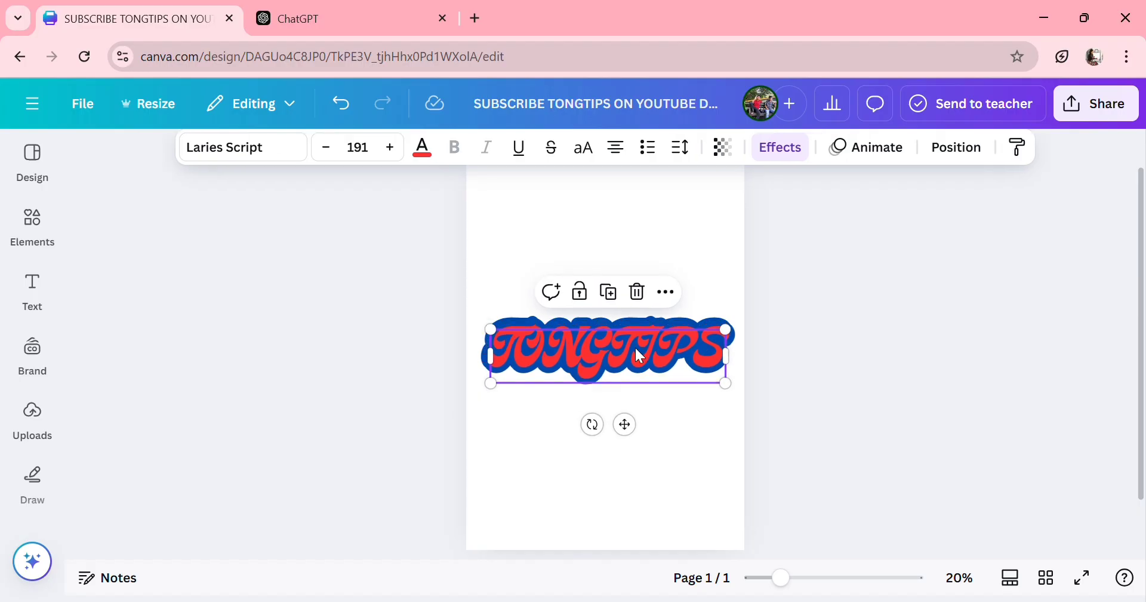
left_click(798, 151)
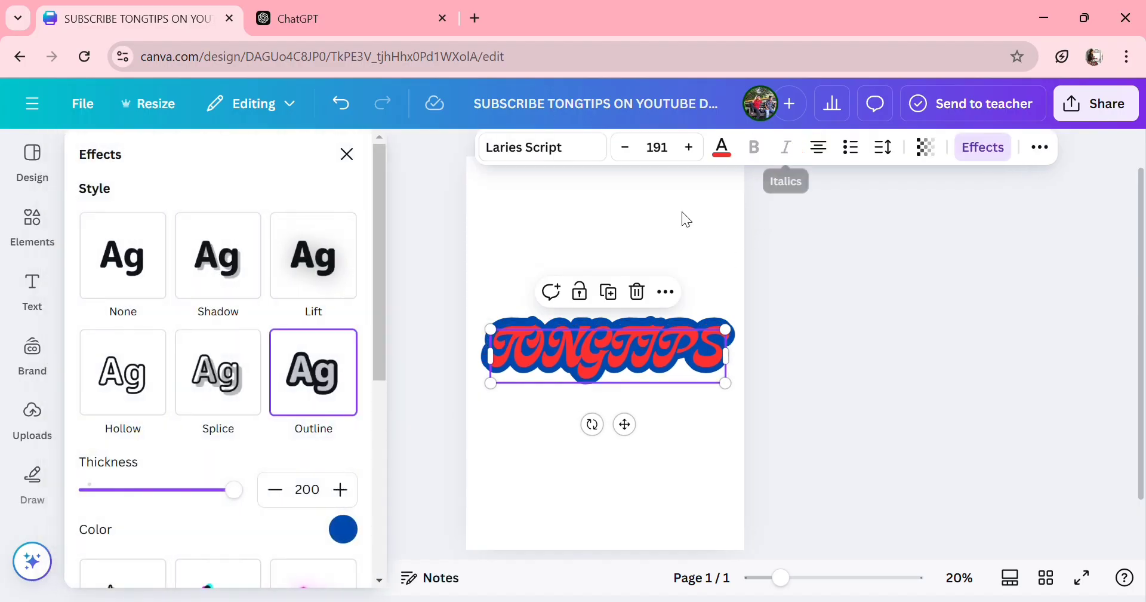
left_click(126, 381)
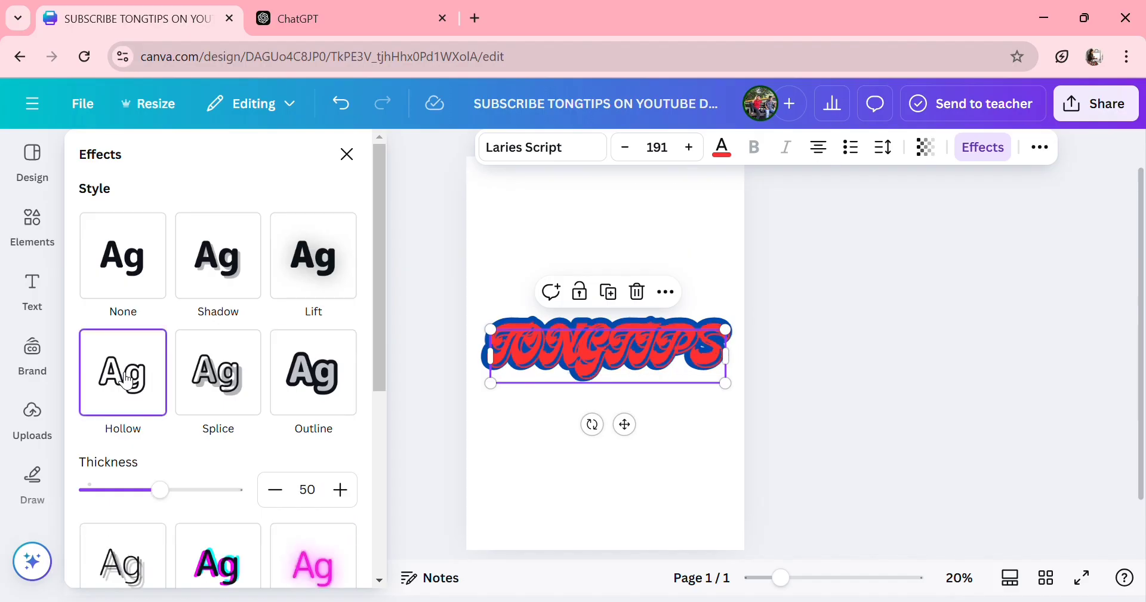
Colour the hollow TONGTIPS copy white and move it below the red original
left_click(724, 149)
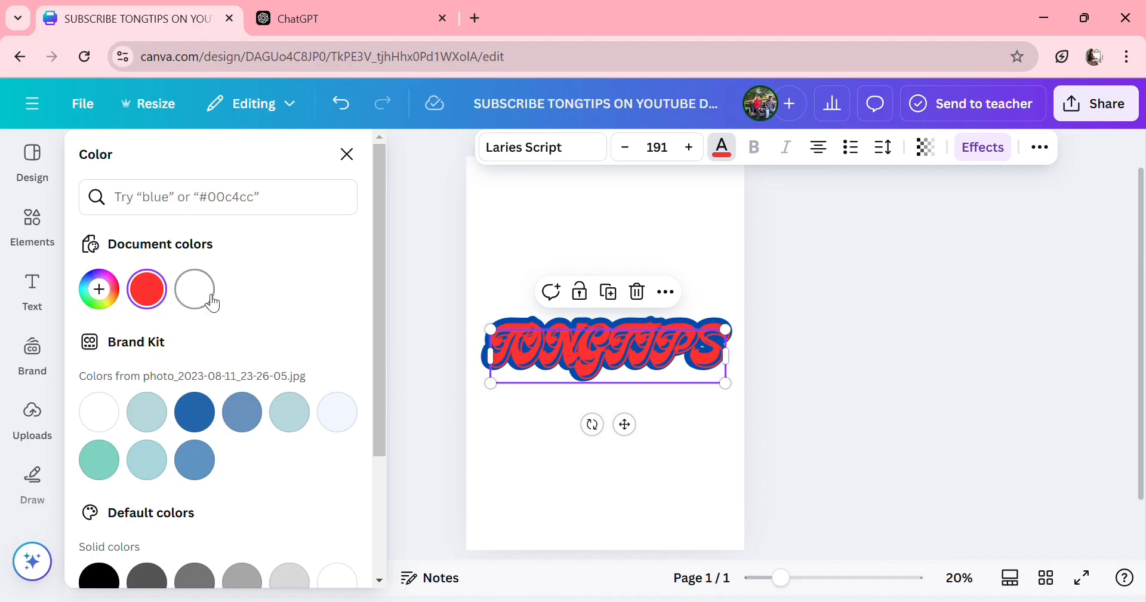
left_click(194, 289)
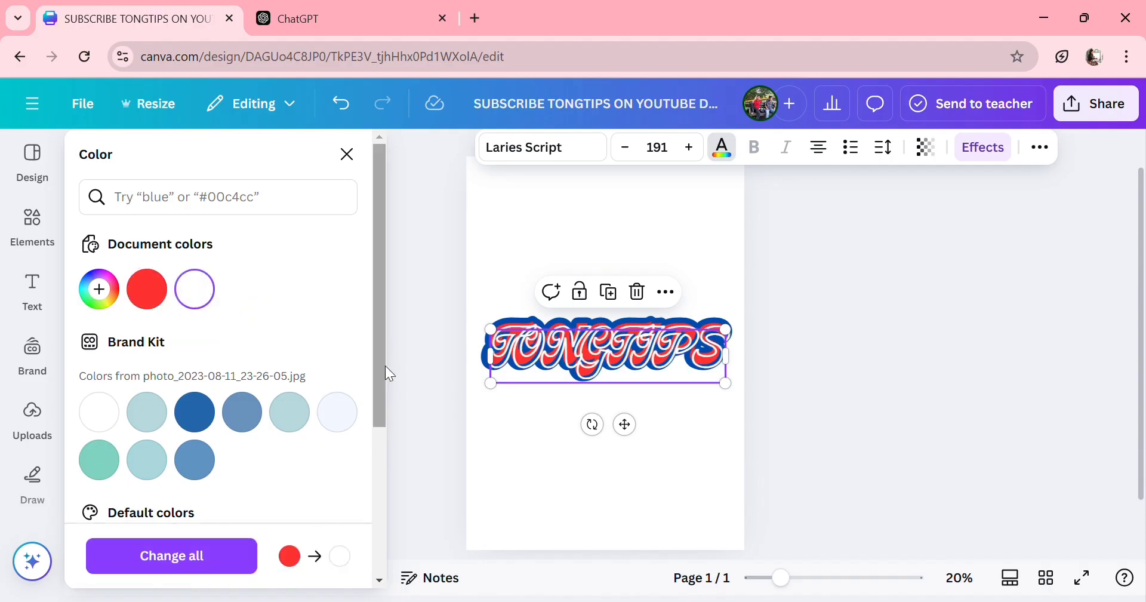
left_click(418, 282)
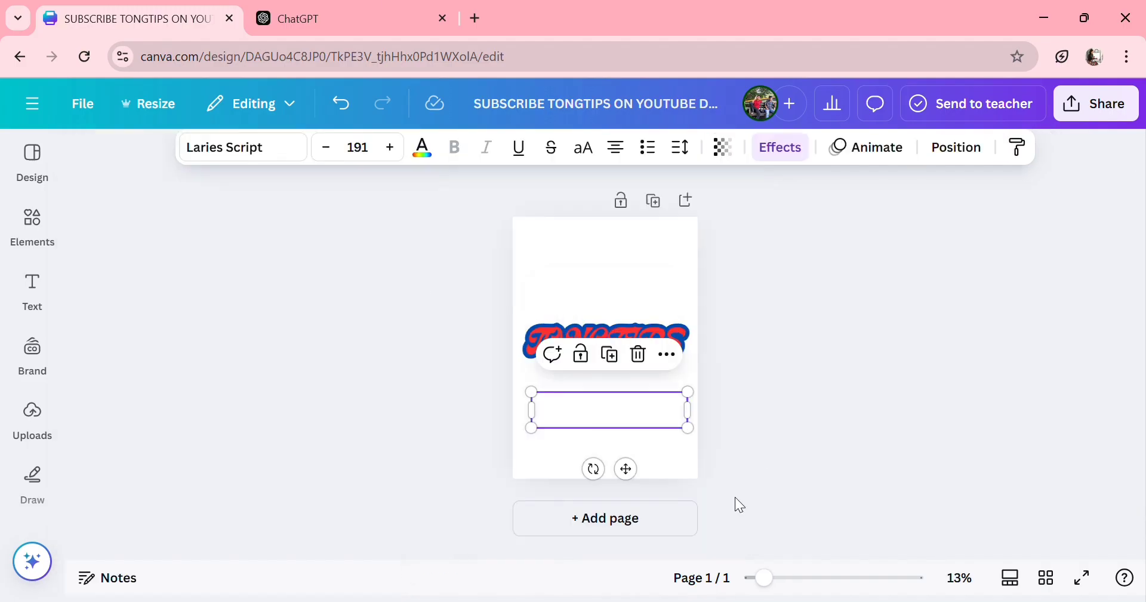
Add a second page and move the white hollow TONGTIPS copy from page 1 onto it
left_click(671, 522)
scroll(922, 238, "up", 2)
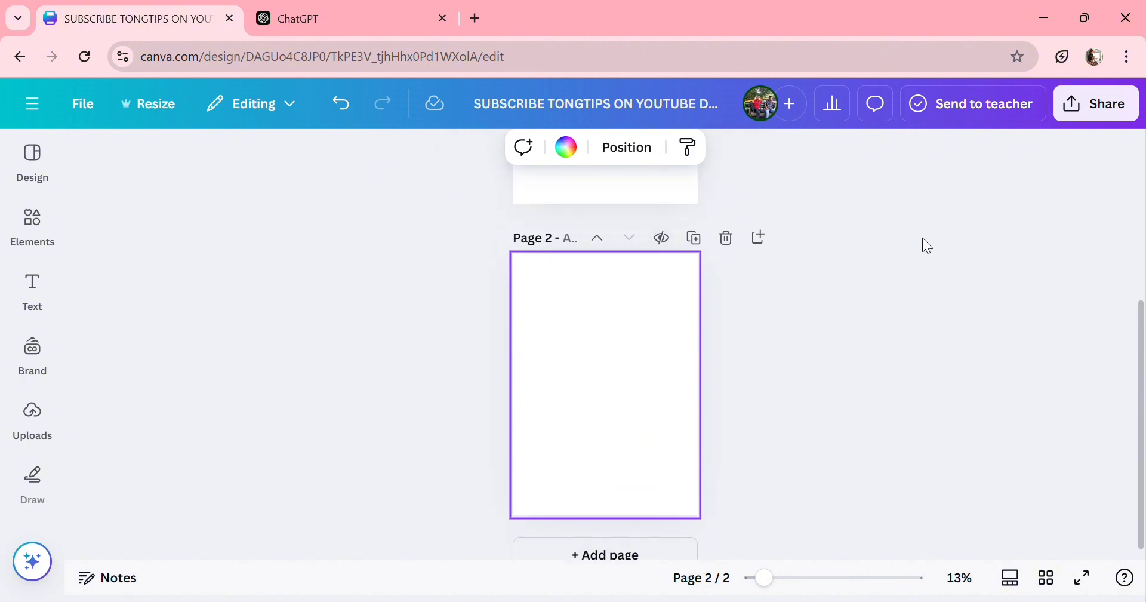
left_click(654, 185)
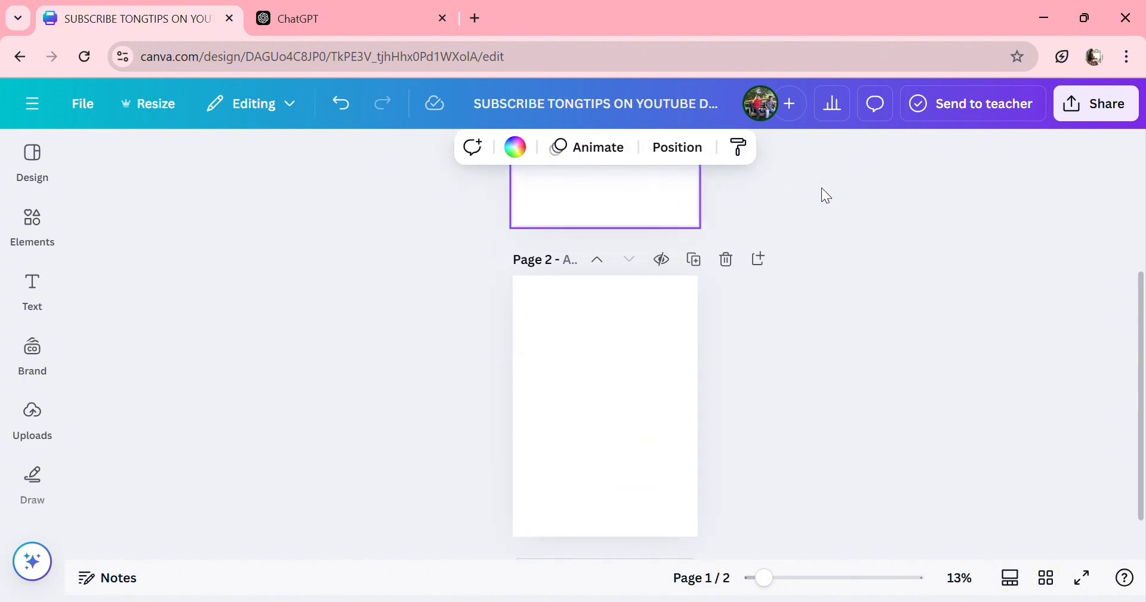
scroll(822, 189, "up", 1)
left_click(590, 198)
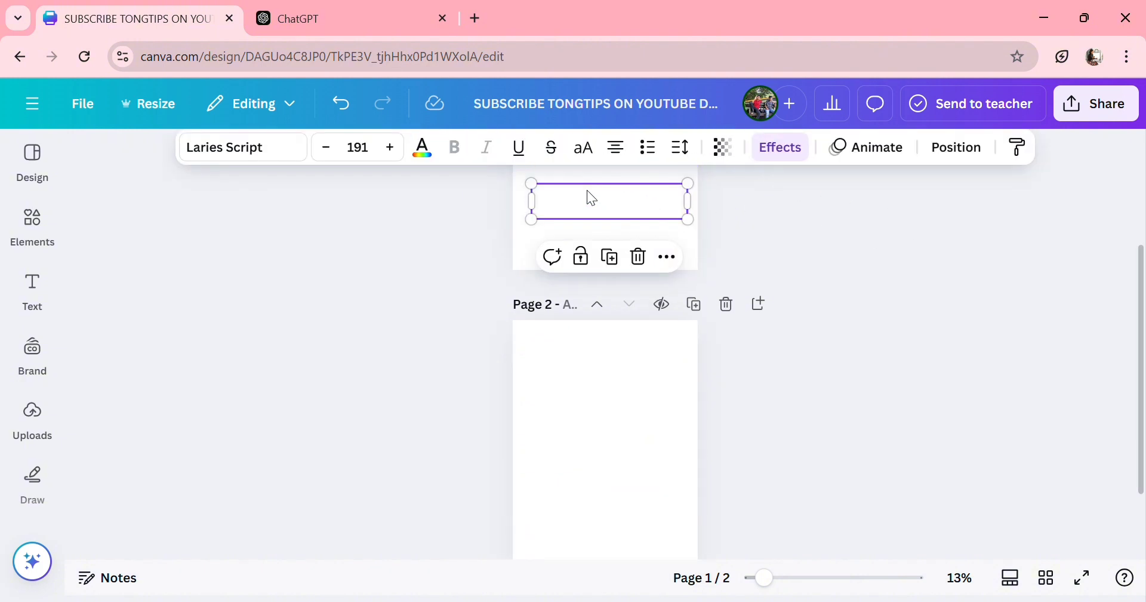
left_click_drag(592, 198, 590, 470)
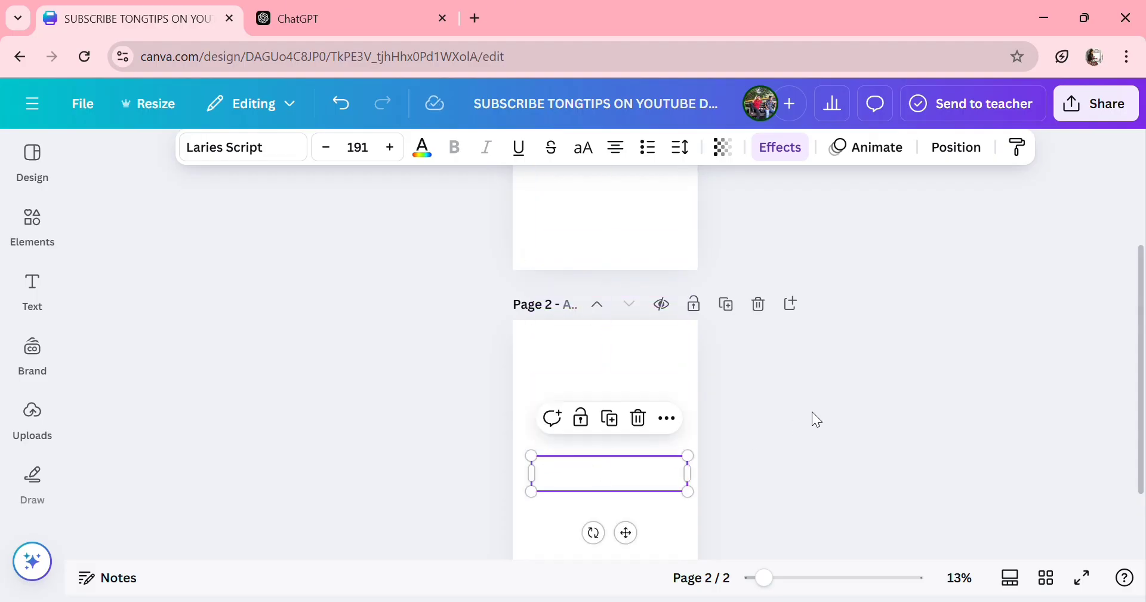
Set the background colour of page 2 to solid black
left_click(657, 334)
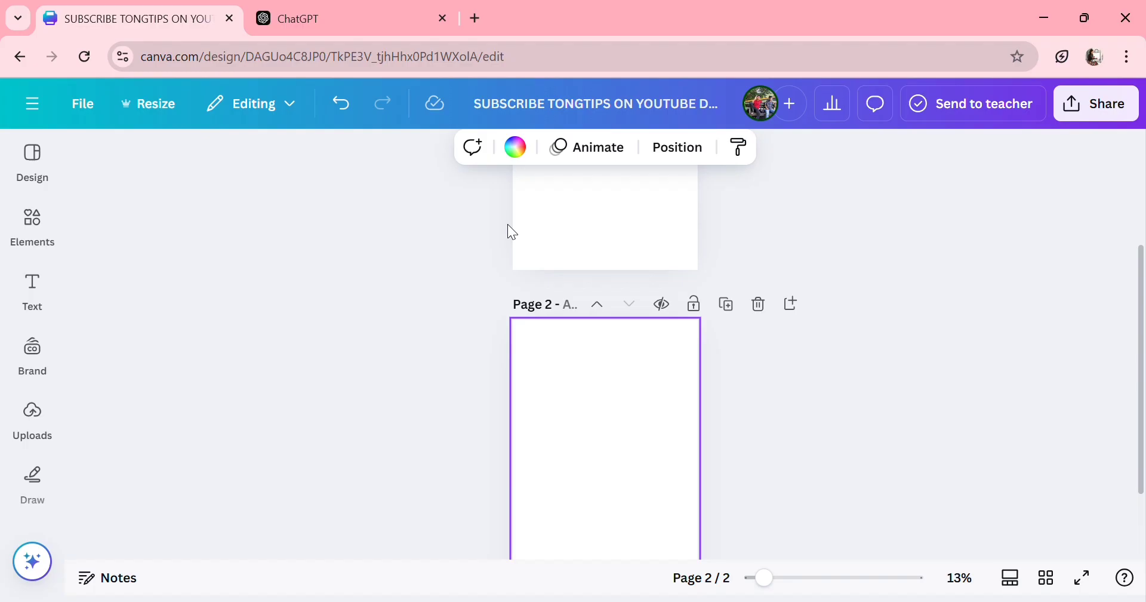
left_click(514, 147)
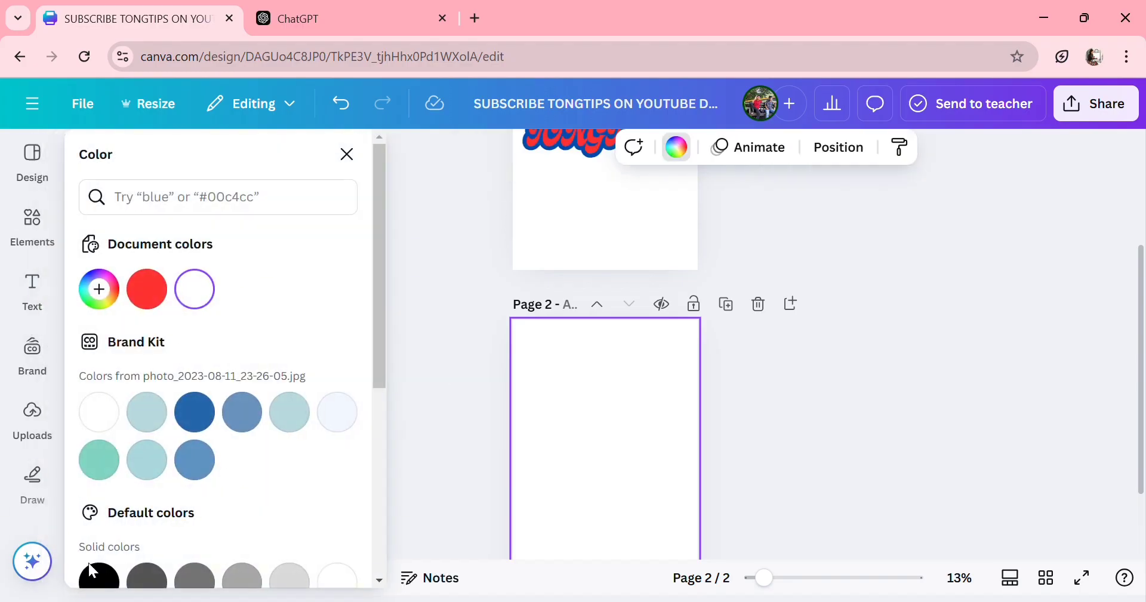
left_click(92, 573)
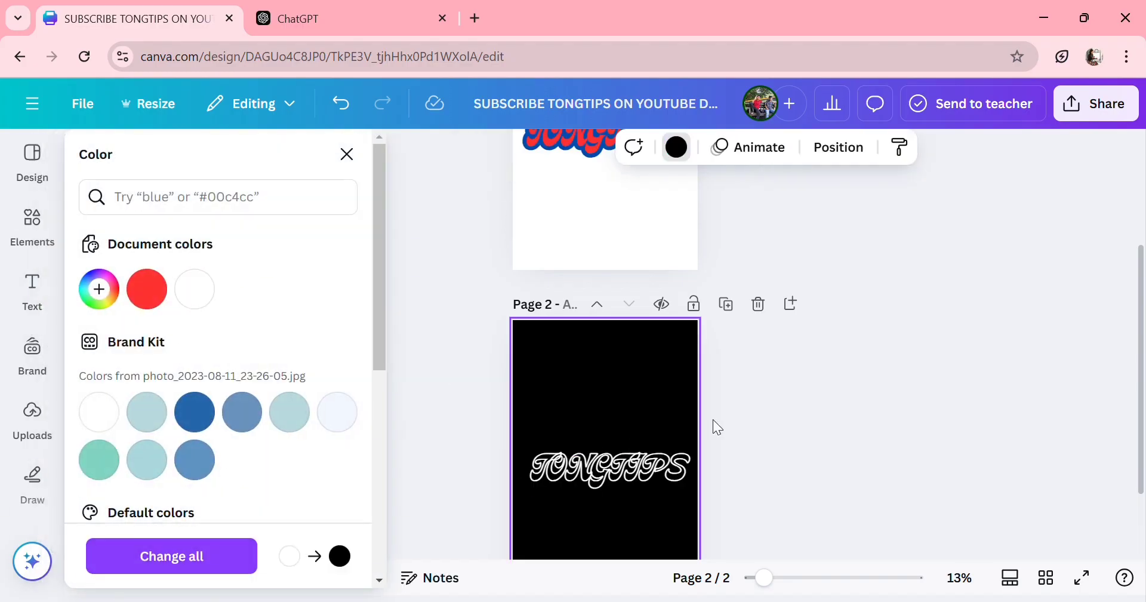
key("Escape")
scroll(776, 418, "down", 1)
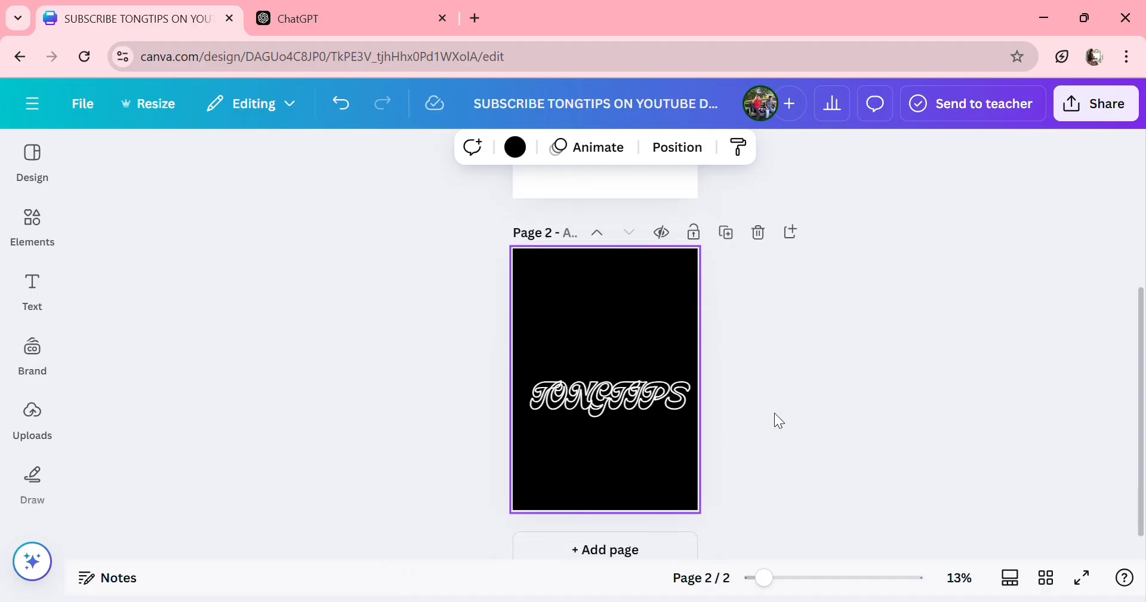
Move the white hollow TONGTIPS text slightly up to the middle of the black page 2
left_click(640, 396)
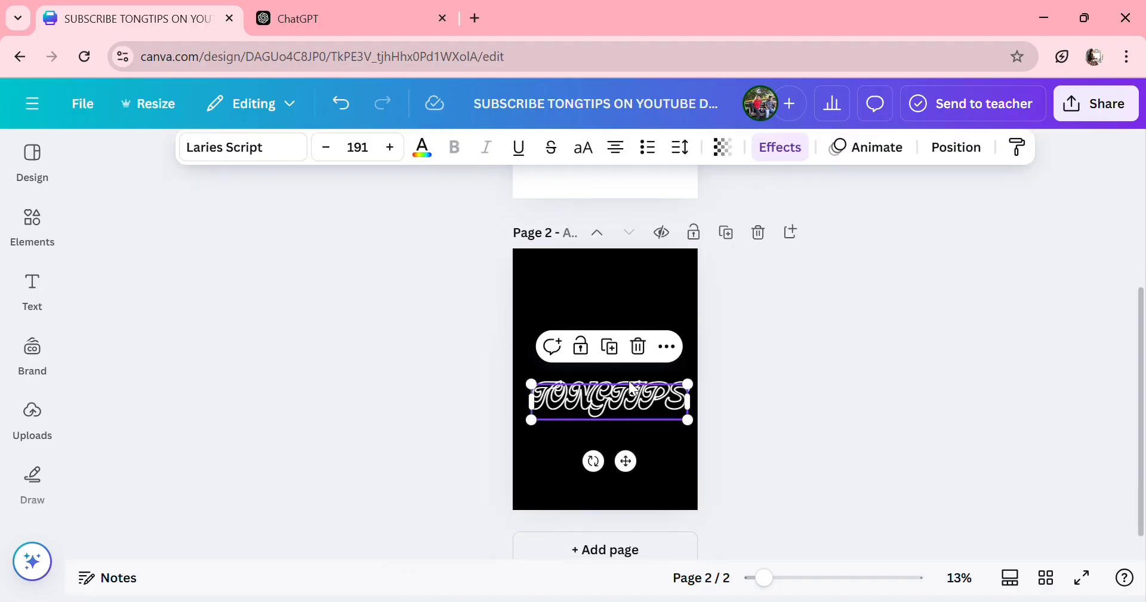
mouse_move(633, 388)
left_mouse_down()
mouse_move(635, 365)
mouse_move(640, 381)
left_mouse_up()
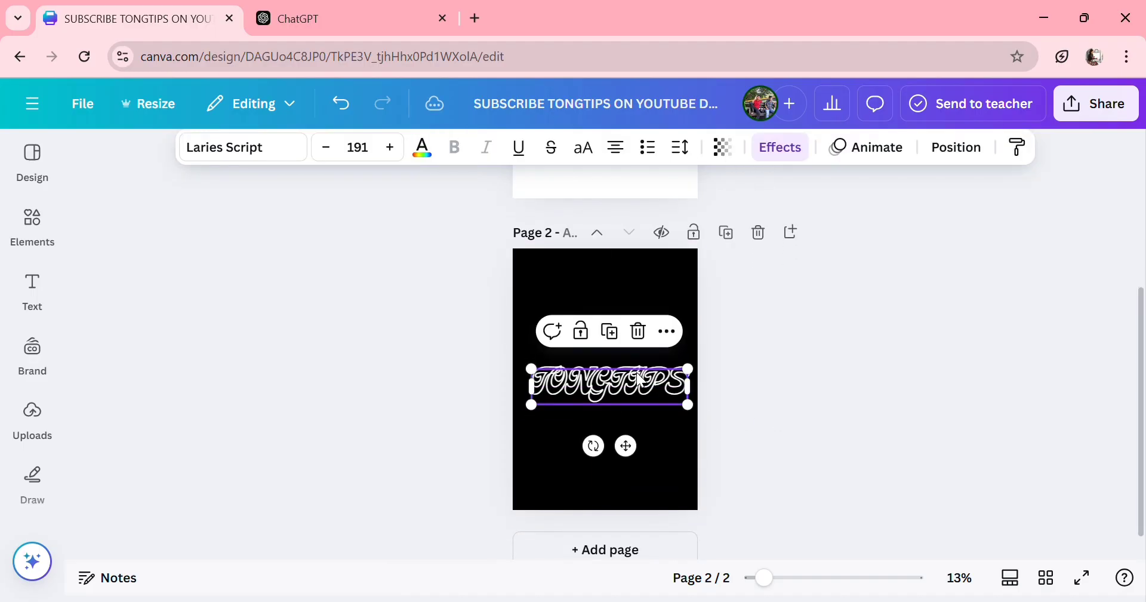
left_click(120, 414)
left_click(32, 415)
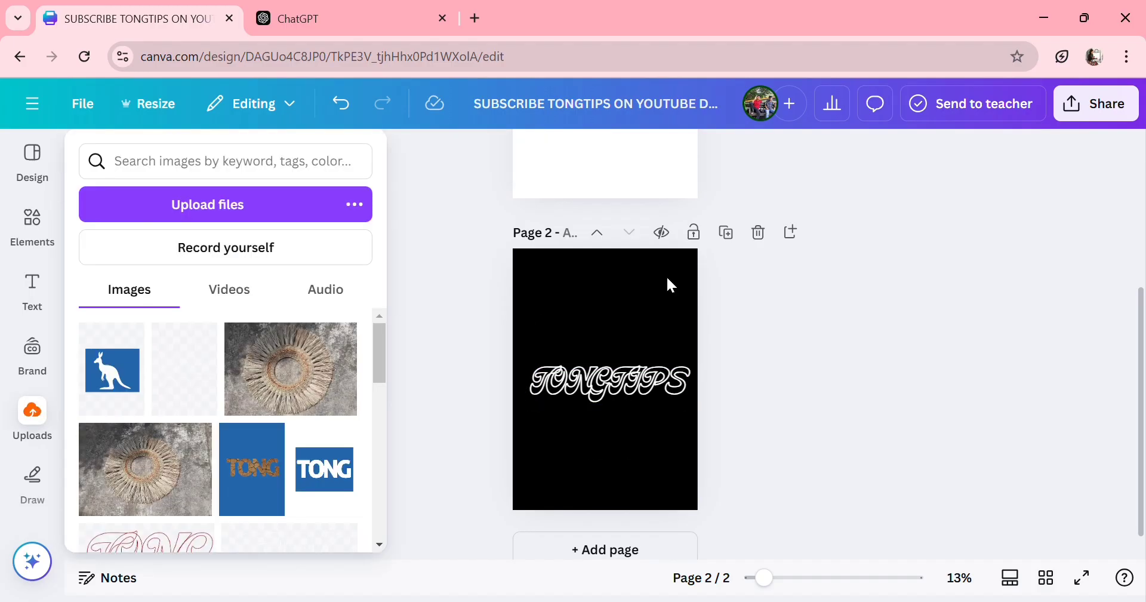
left_click(726, 293)
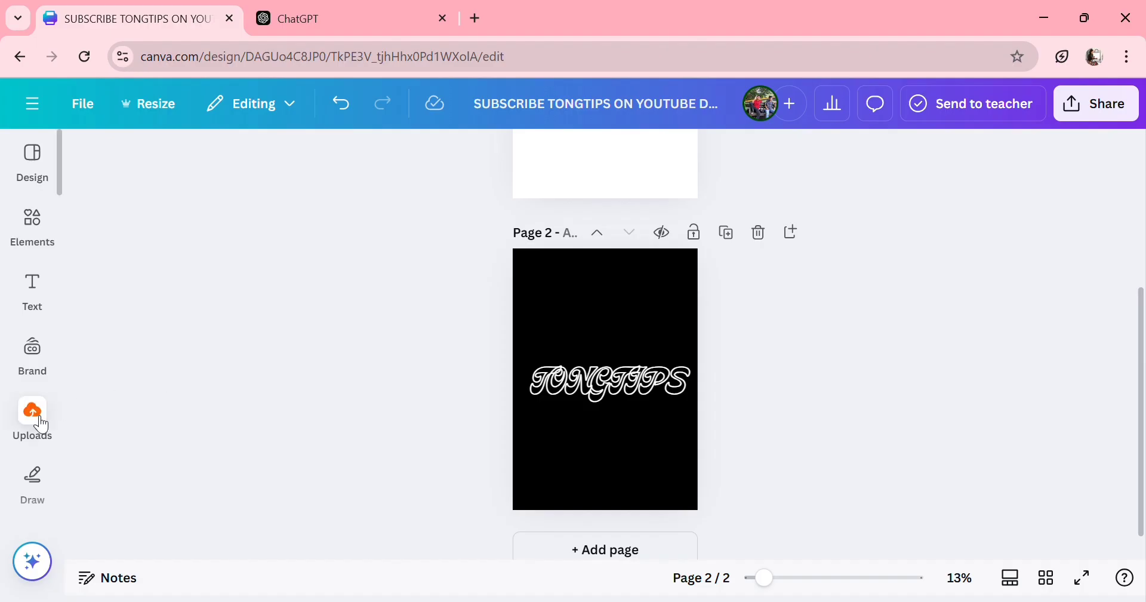
Set up a Design to Image conversion as PNG at size 2.25 with a transparent background
scroll(31, 426, "down", 15)
scroll(32, 428, "down", 8)
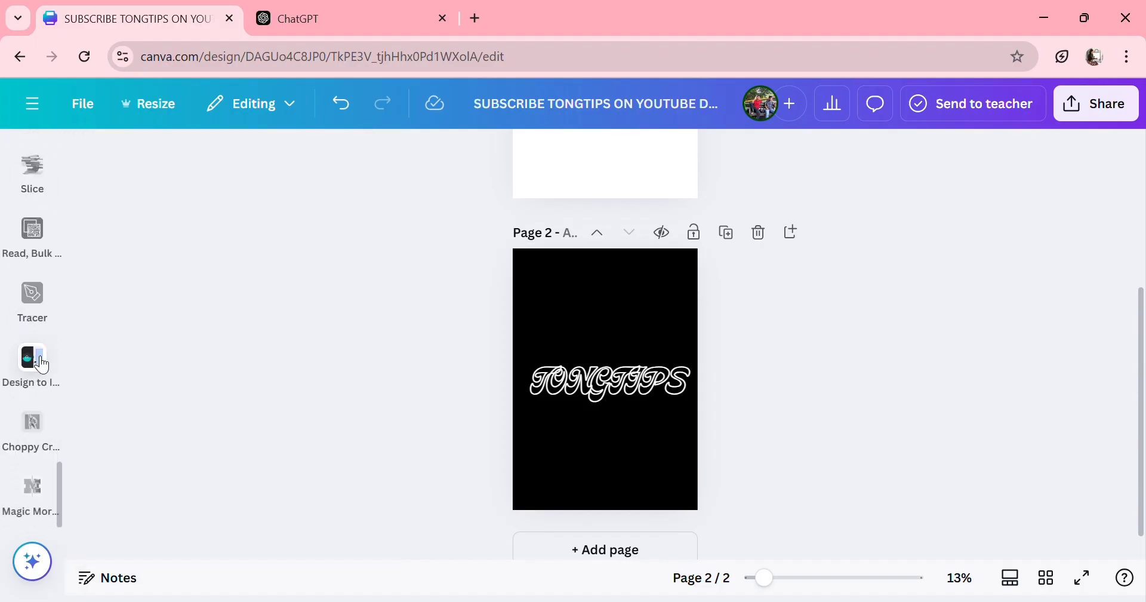
left_click(42, 365)
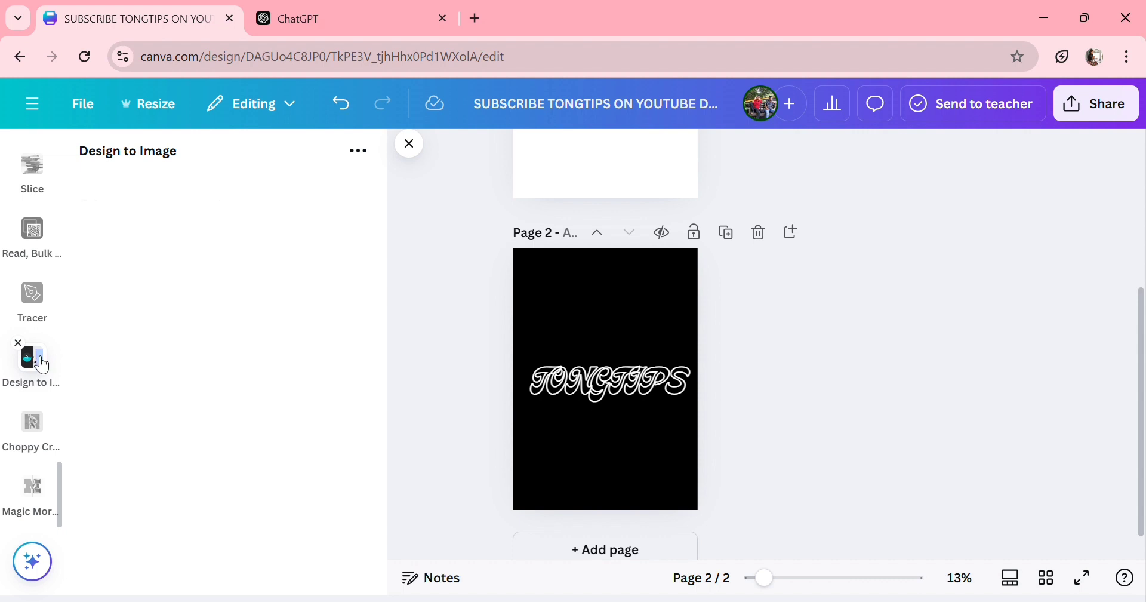
left_click(194, 241)
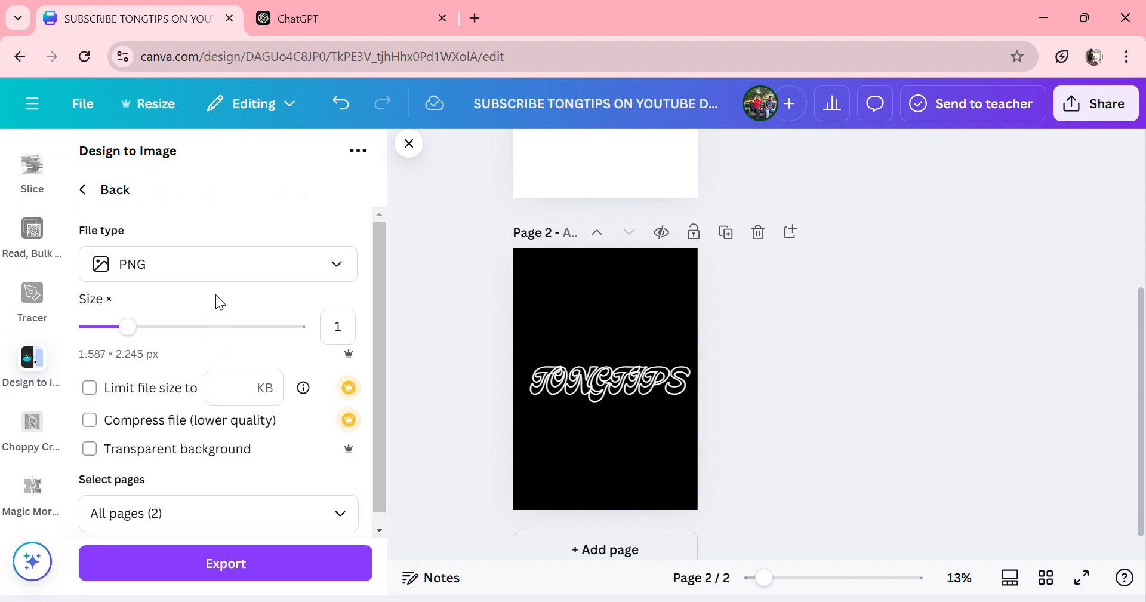
left_click(228, 327)
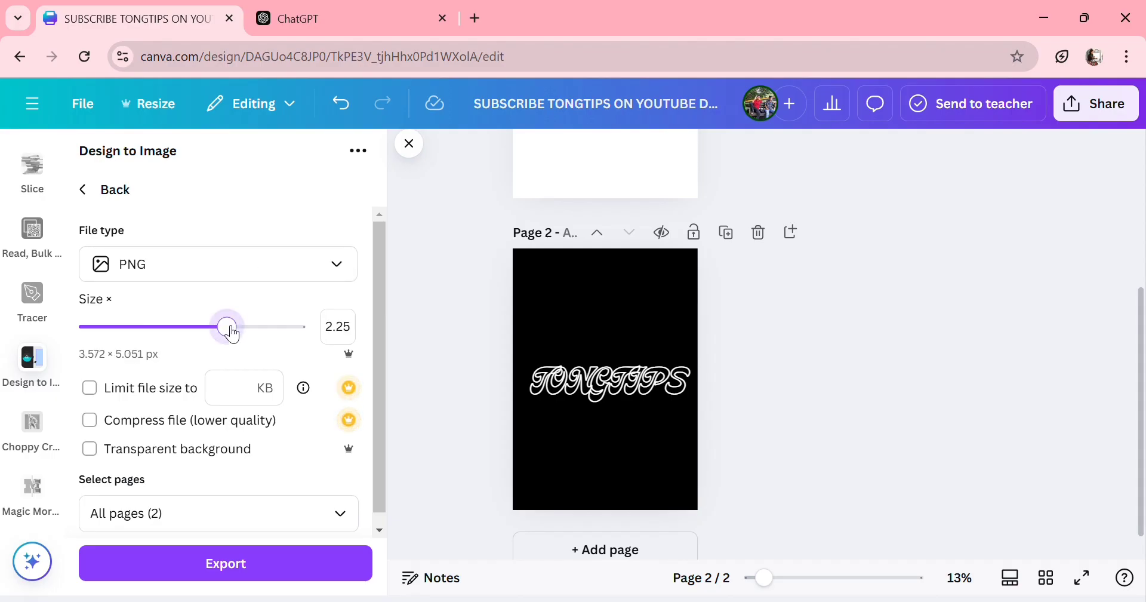
left_click(90, 449)
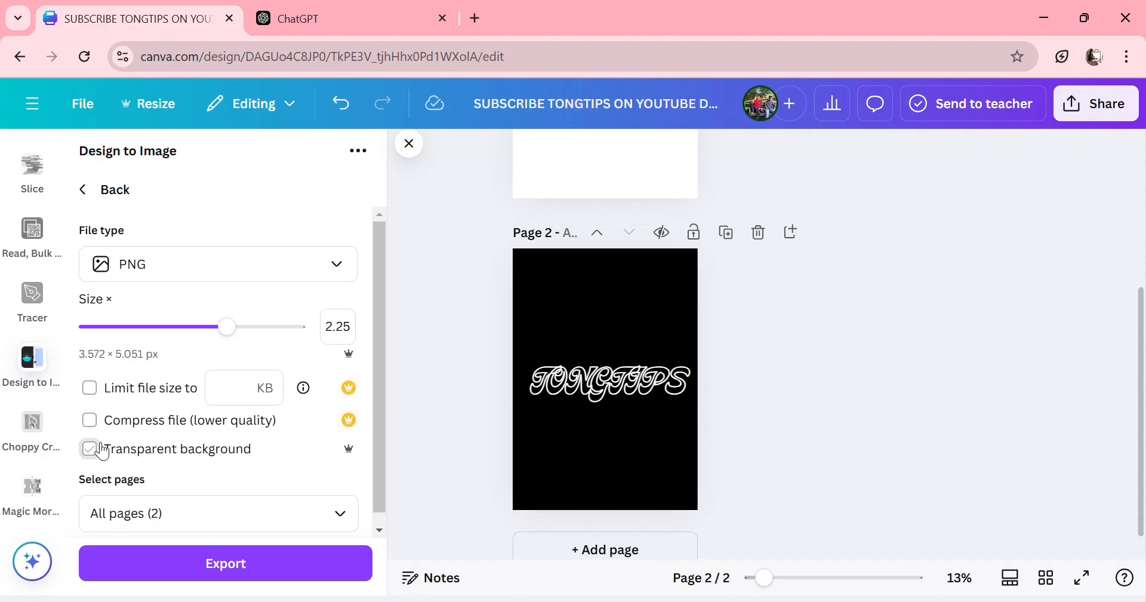
Limit the image conversion to page 2 only and export it
left_click(333, 517)
left_click(351, 513)
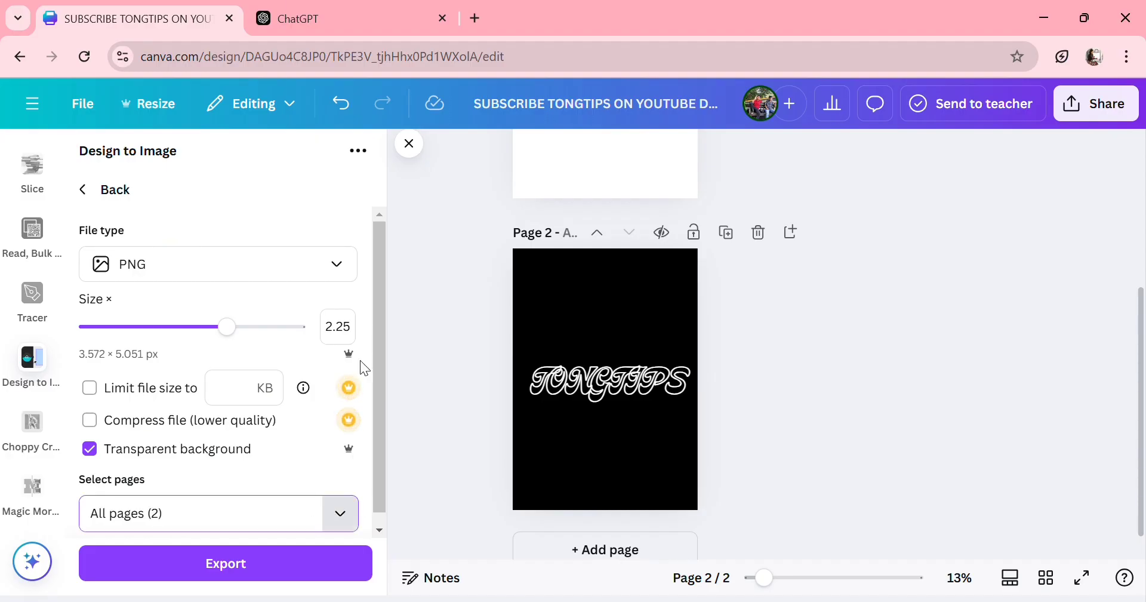
left_click(341, 293)
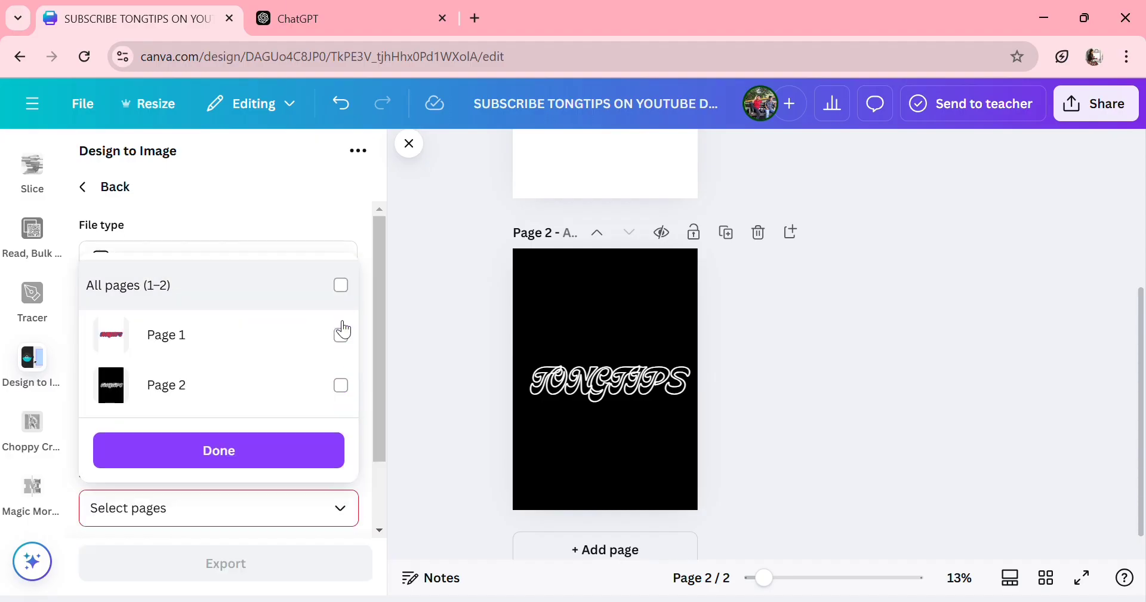
left_click(342, 390)
left_click(320, 460)
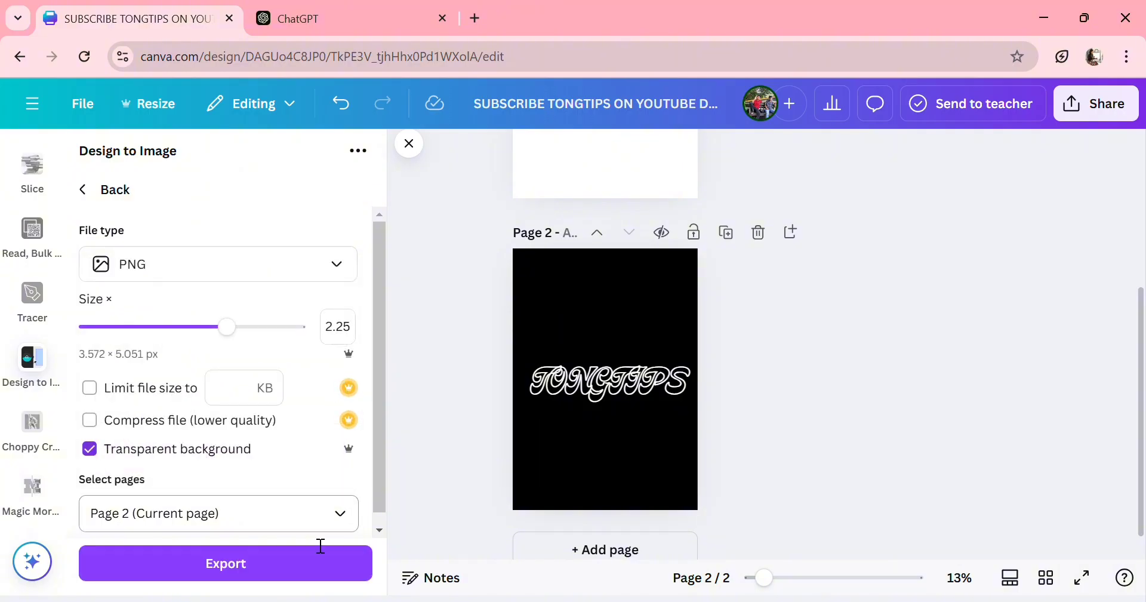
left_click(311, 577)
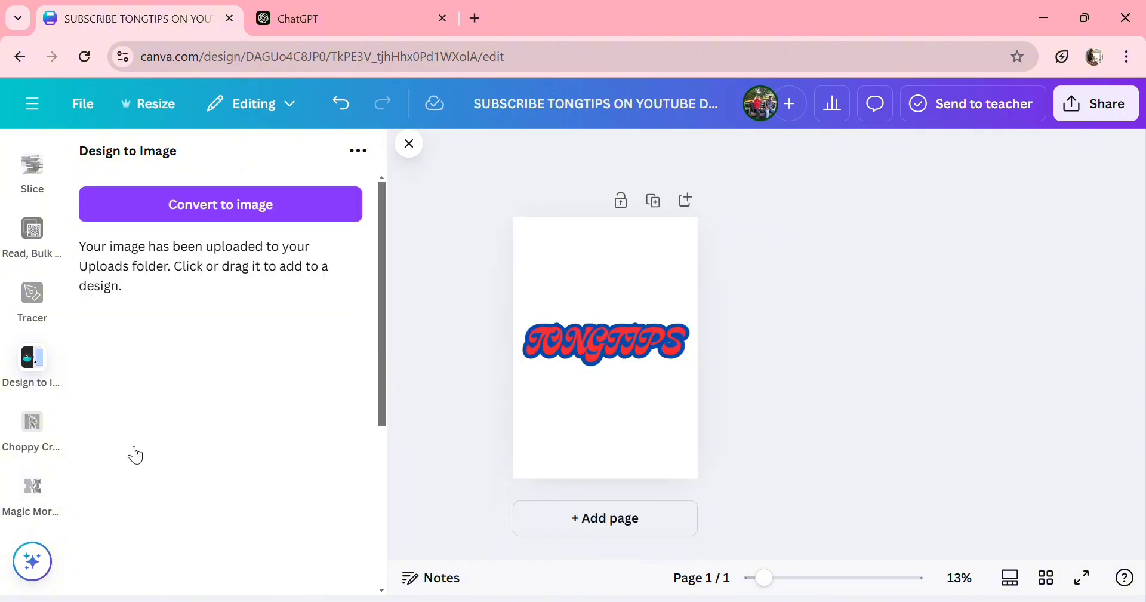
Add the exported transparent outline image to the page with the red TONGTIPS heading and close the conversion app
scroll(133, 453, "down", 3)
left_click(198, 364)
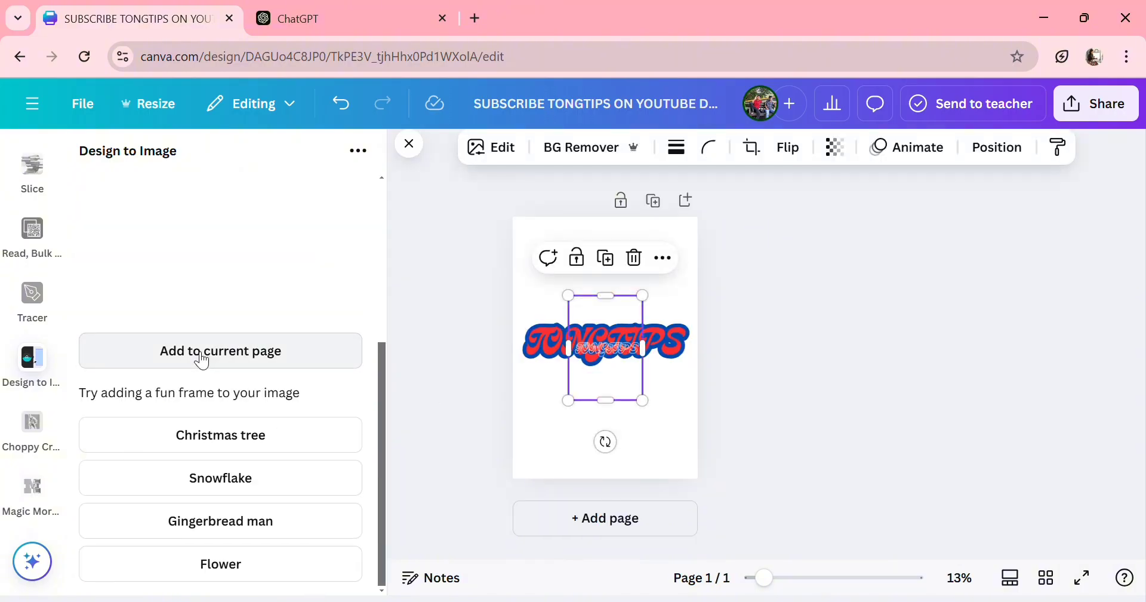
left_click(740, 338)
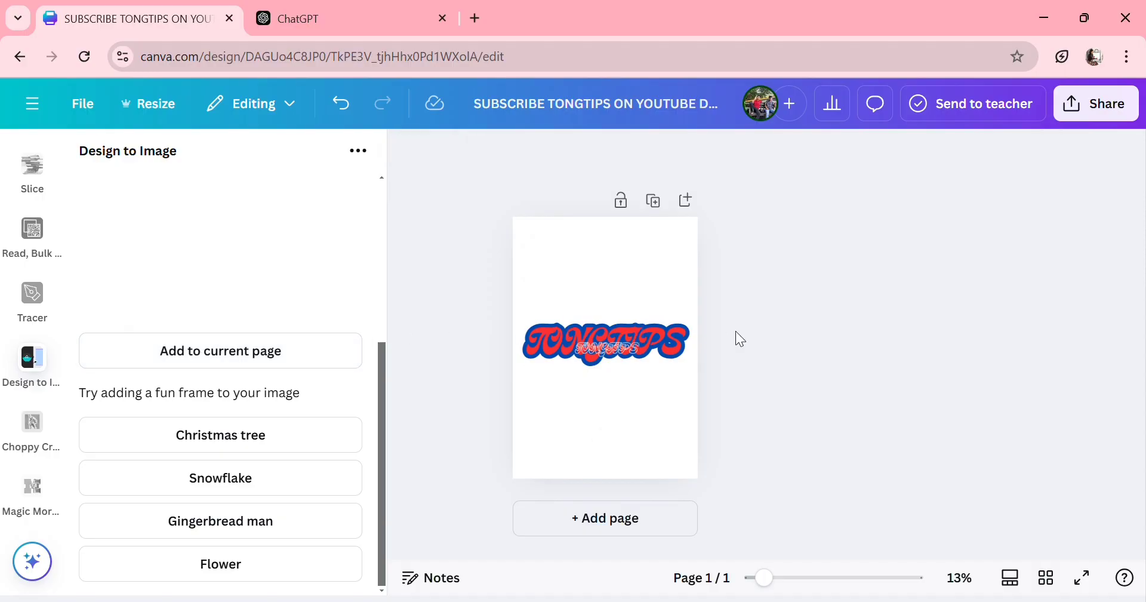
left_click(410, 155)
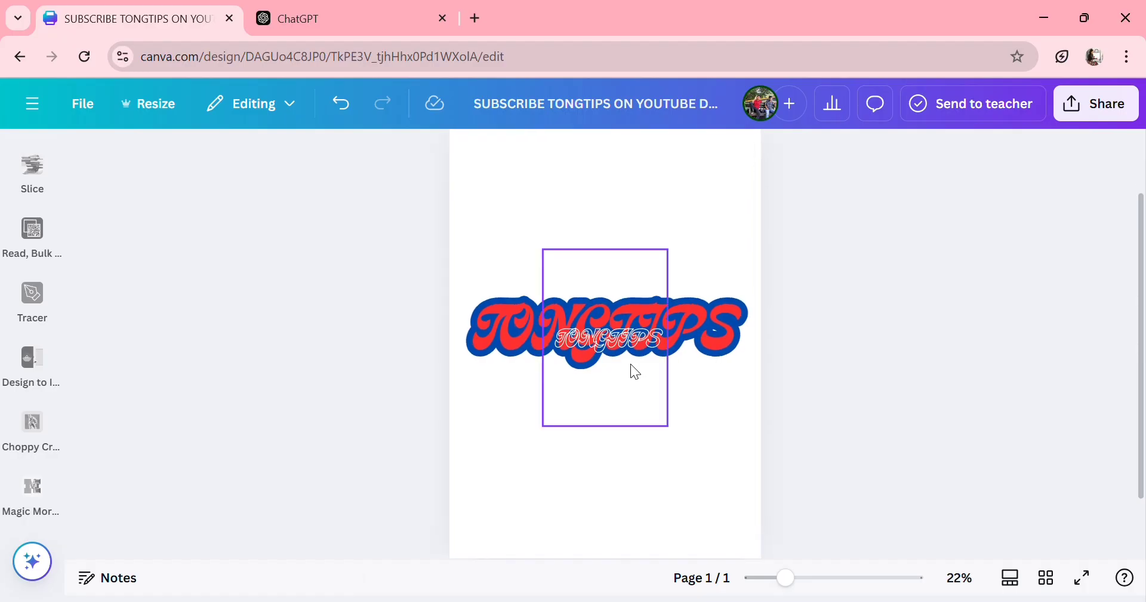
Crop the empty areas above and below the white lettering in the added image
left_click(603, 377)
left_click_drag(619, 434, 619, 363)
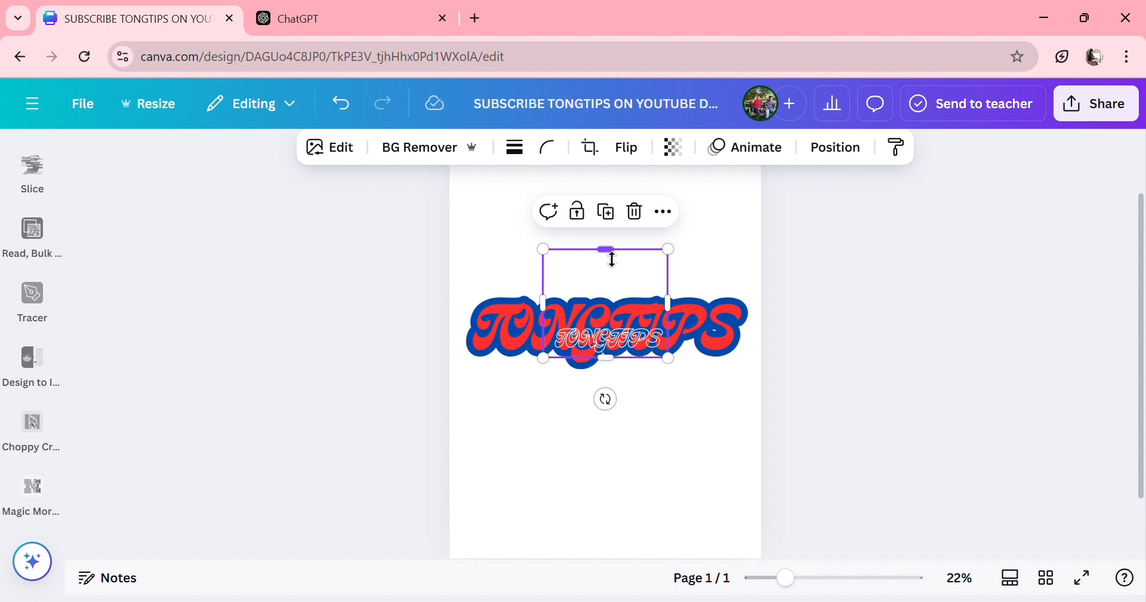
left_click_drag(606, 251, 762, 294)
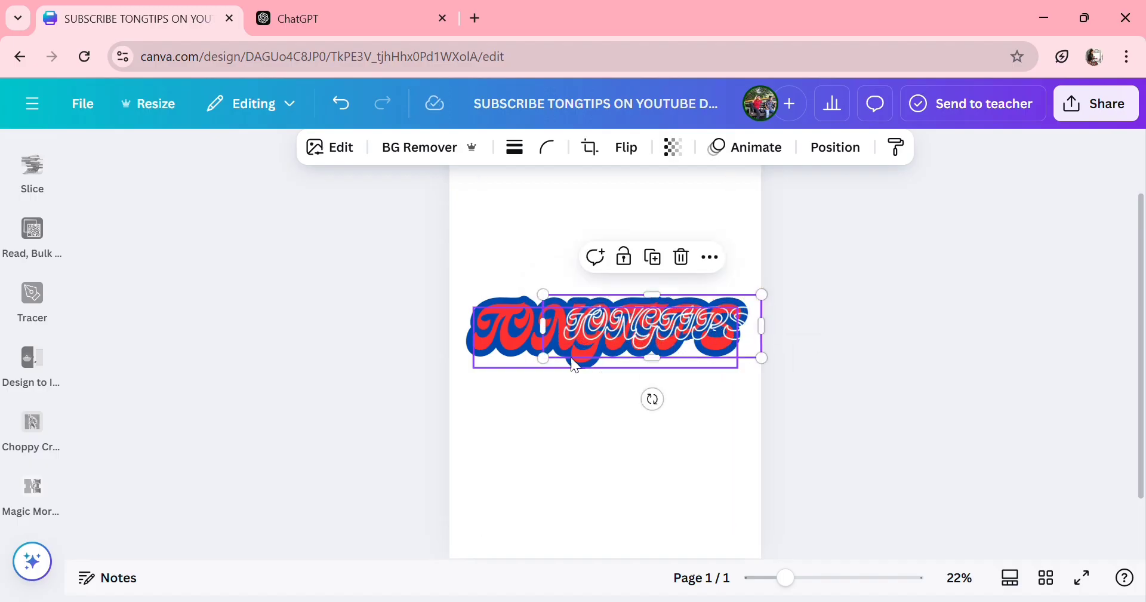
Enlarge the cropped outline image to the width of the red TONGTIPS heading and align it over the letters
left_click_drag(556, 362, 477, 458)
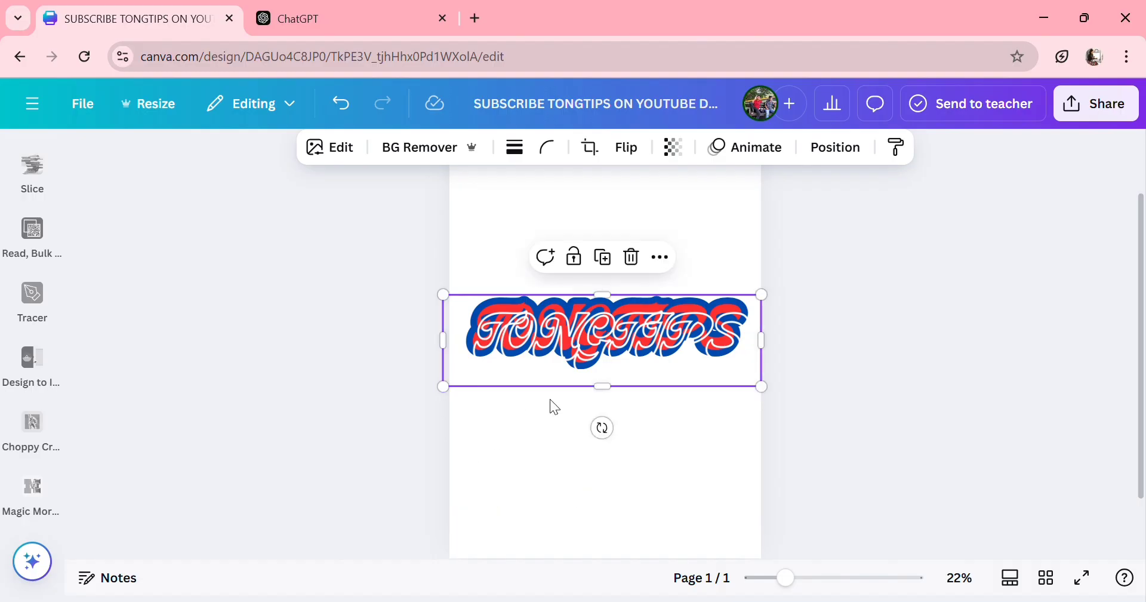
mouse_move(625, 347)
left_mouse_down()
mouse_move(621, 334)
mouse_move(628, 356)
mouse_move(623, 344)
left_mouse_up()
left_click_drag(452, 376, 448, 392)
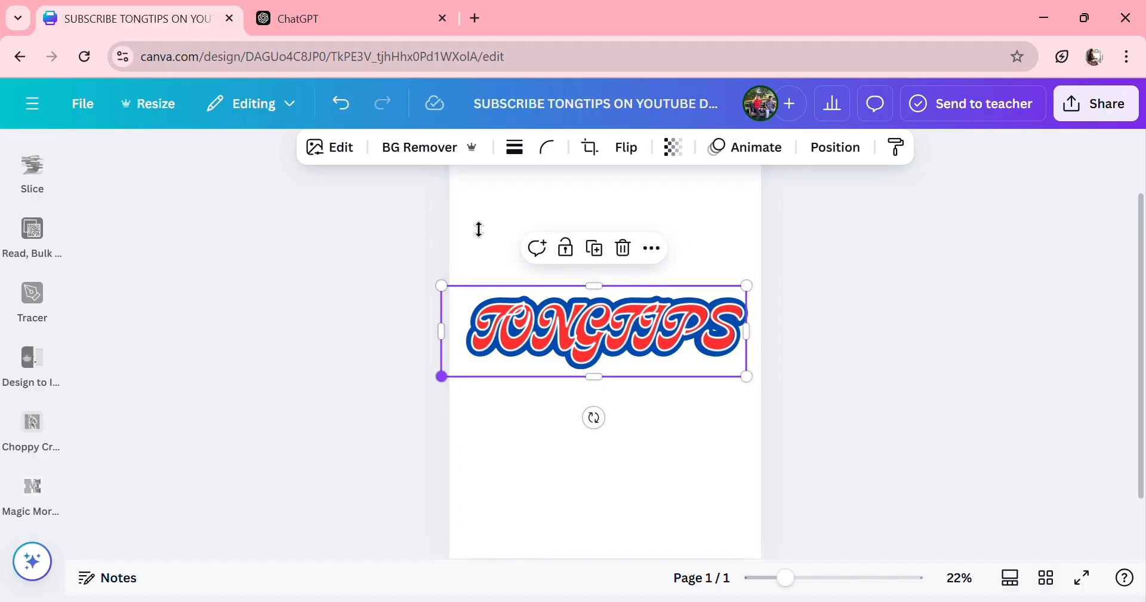
Apply a Drop shadow effect to the white outline image
left_click(340, 154)
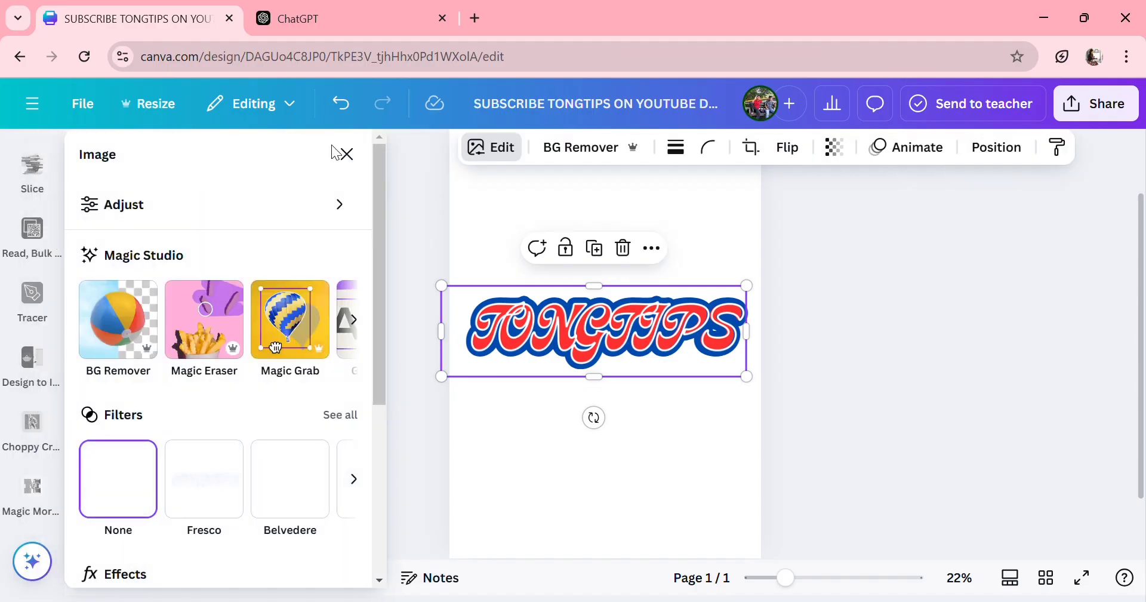
scroll(202, 417, "down", 5)
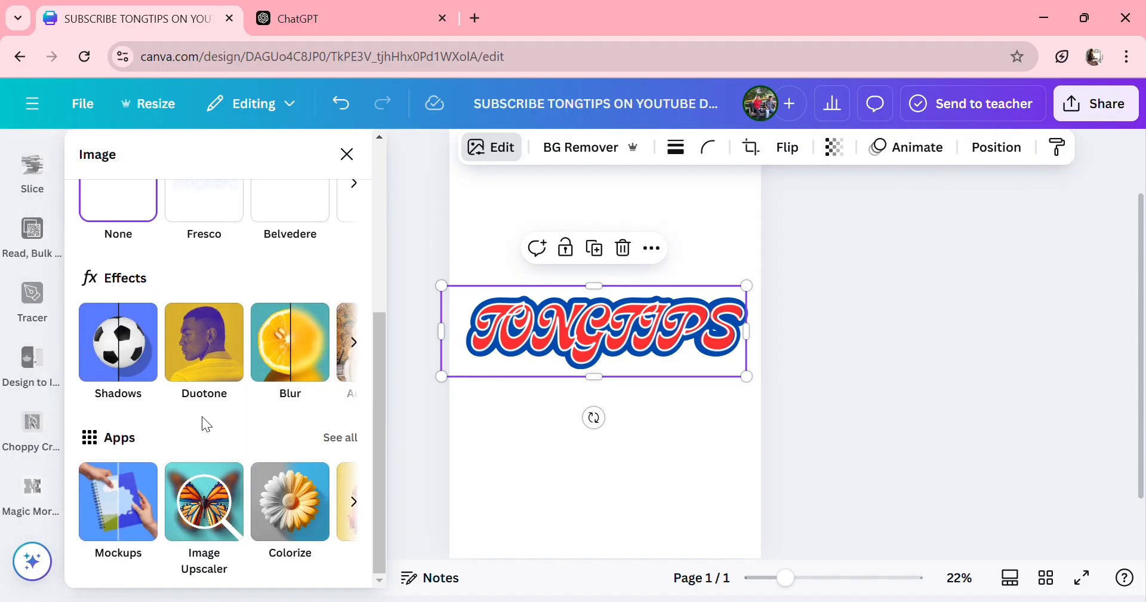
left_click(140, 371)
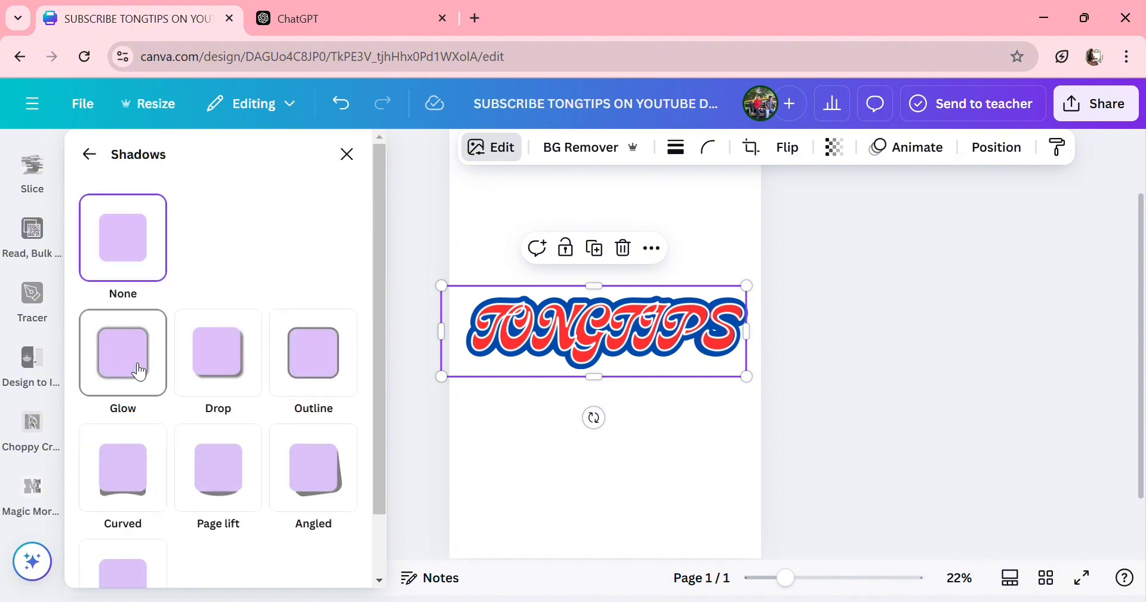
left_click(223, 347)
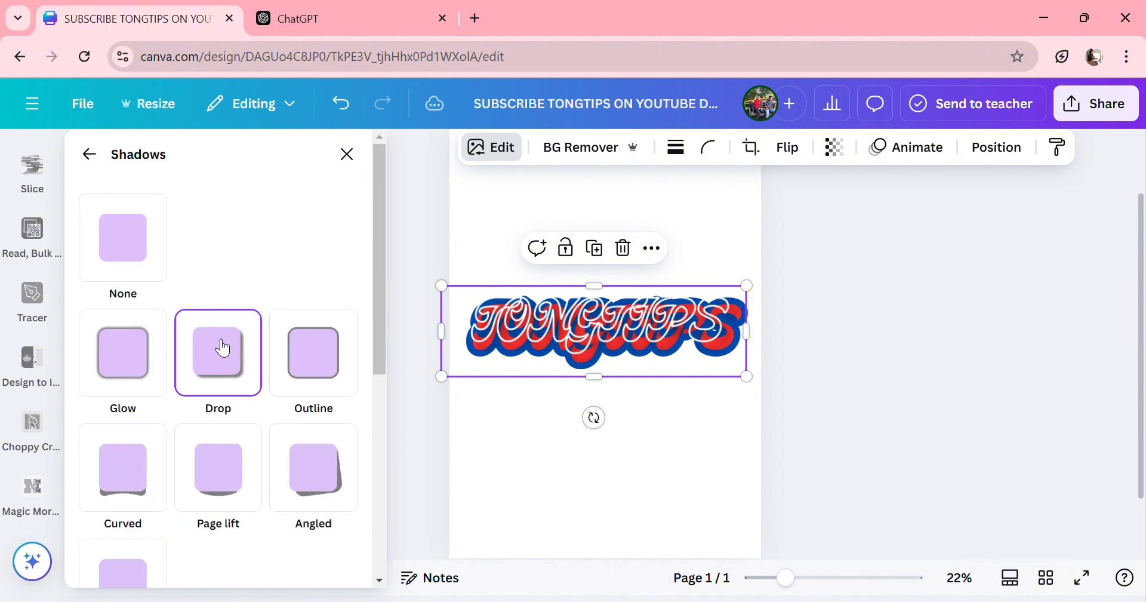
Set the drop shadow's blur amount to 15 and its angle to 50
scroll(221, 347, "down", 6)
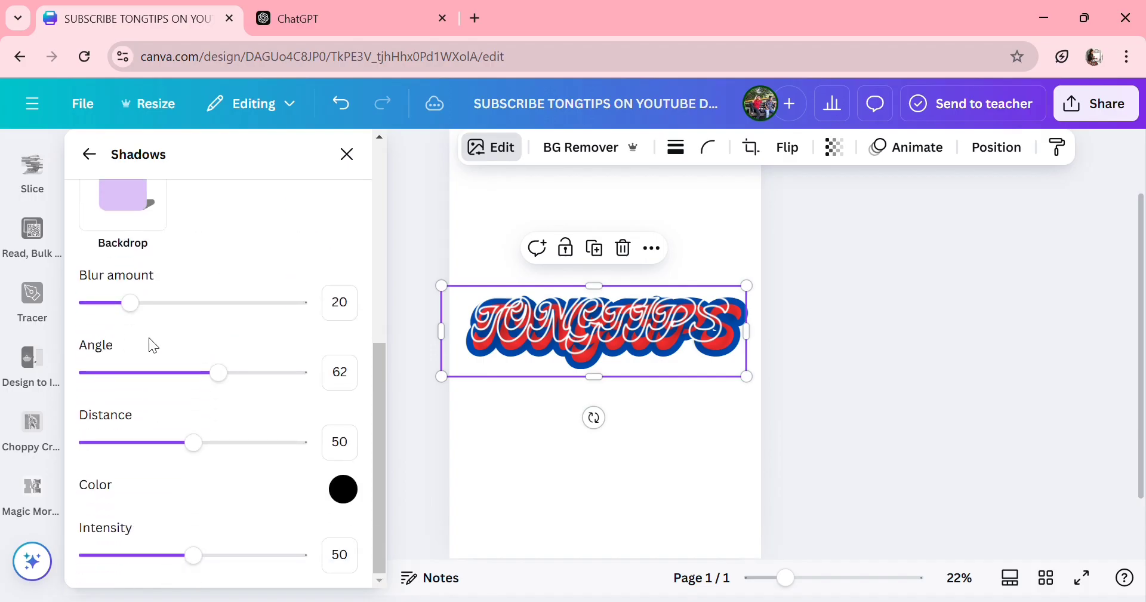
left_click_drag(132, 315, 122, 313)
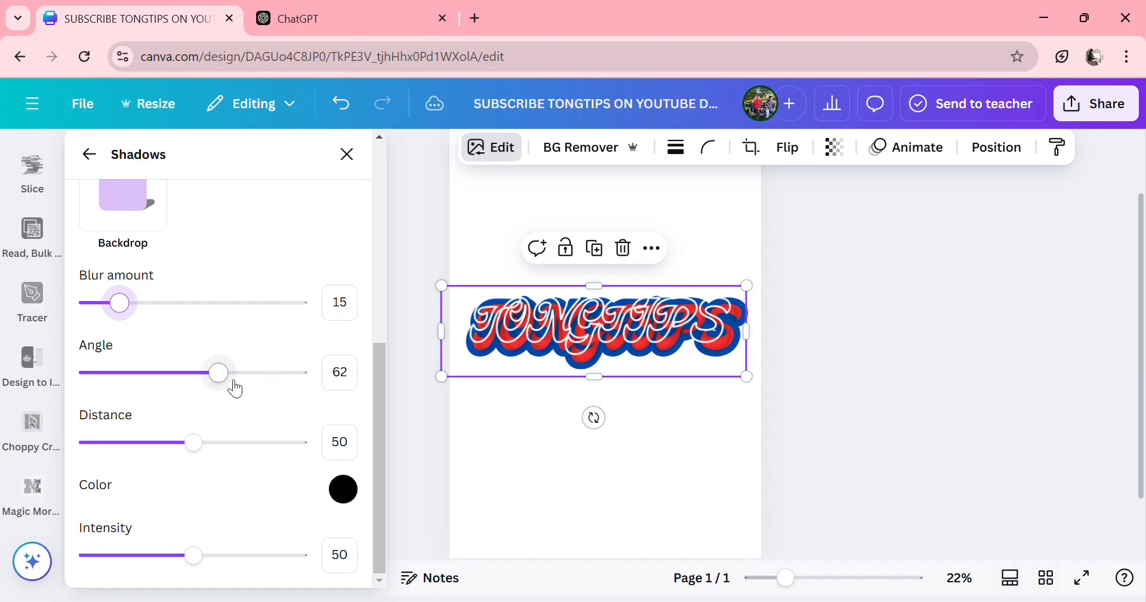
left_click_drag(225, 381, 202, 388)
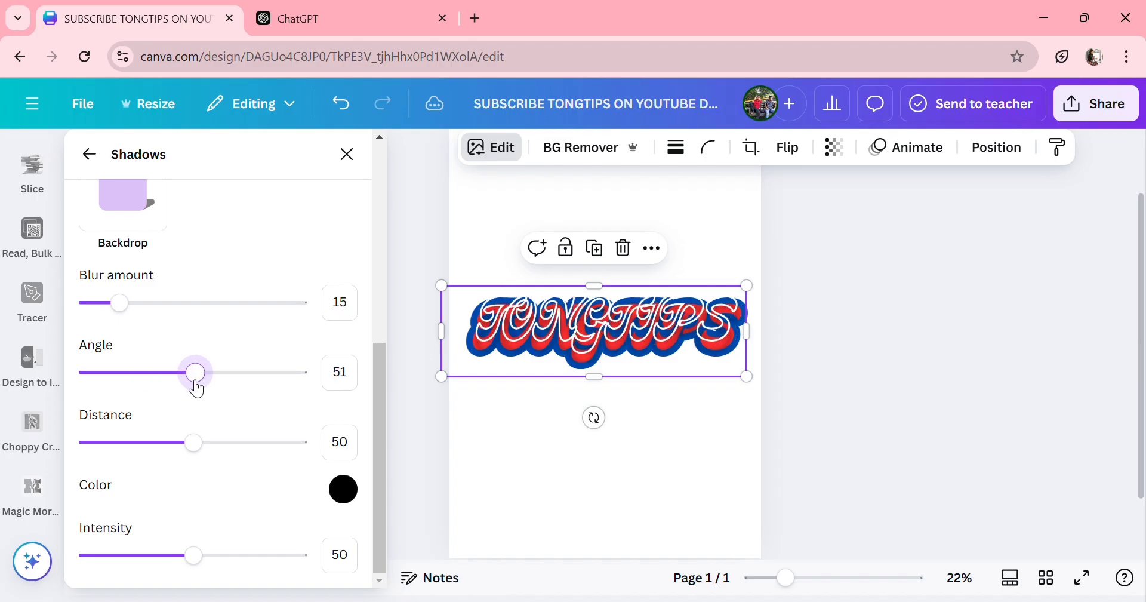
double_click(356, 383)
type("50")
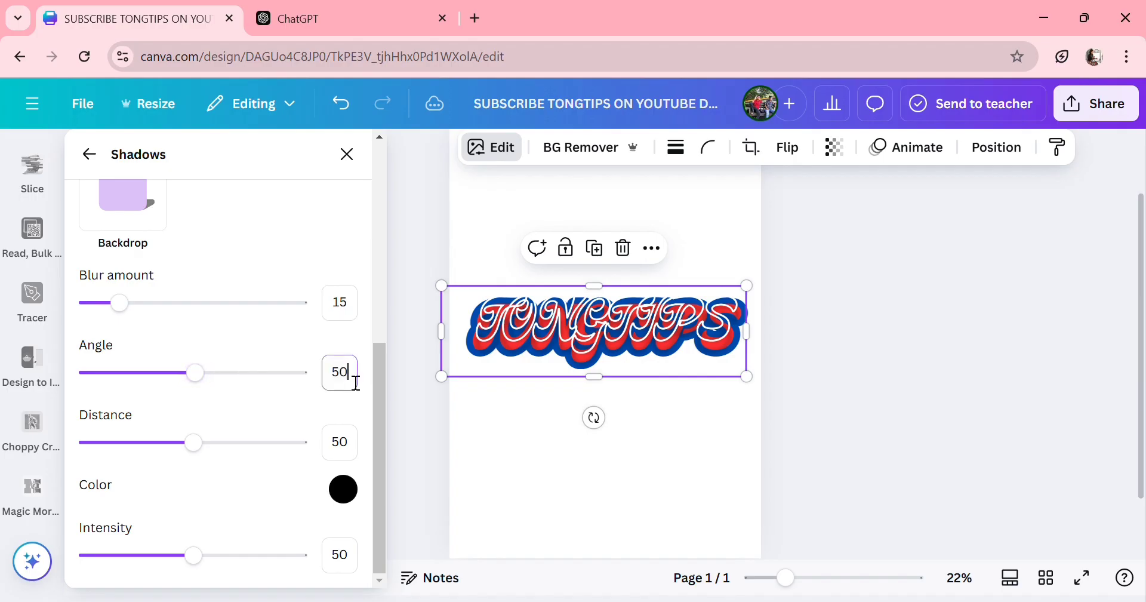
Set the drop shadow's distance to 30 and its intensity to 100
left_click_drag(198, 457, 145, 453)
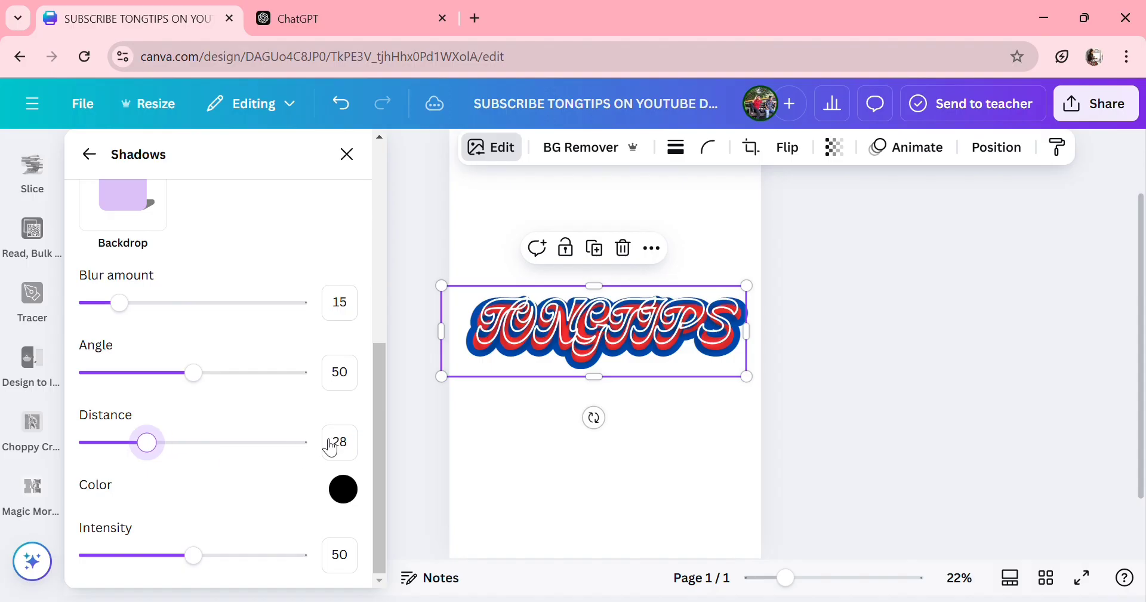
key("Left")
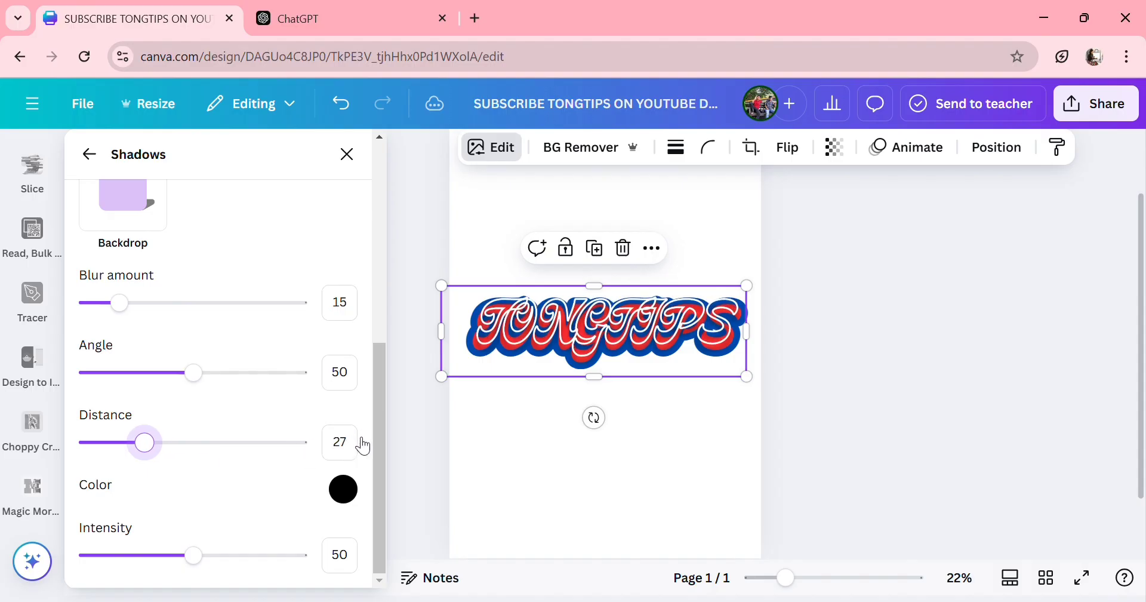
key("Left")
left_click(352, 452)
type("30")
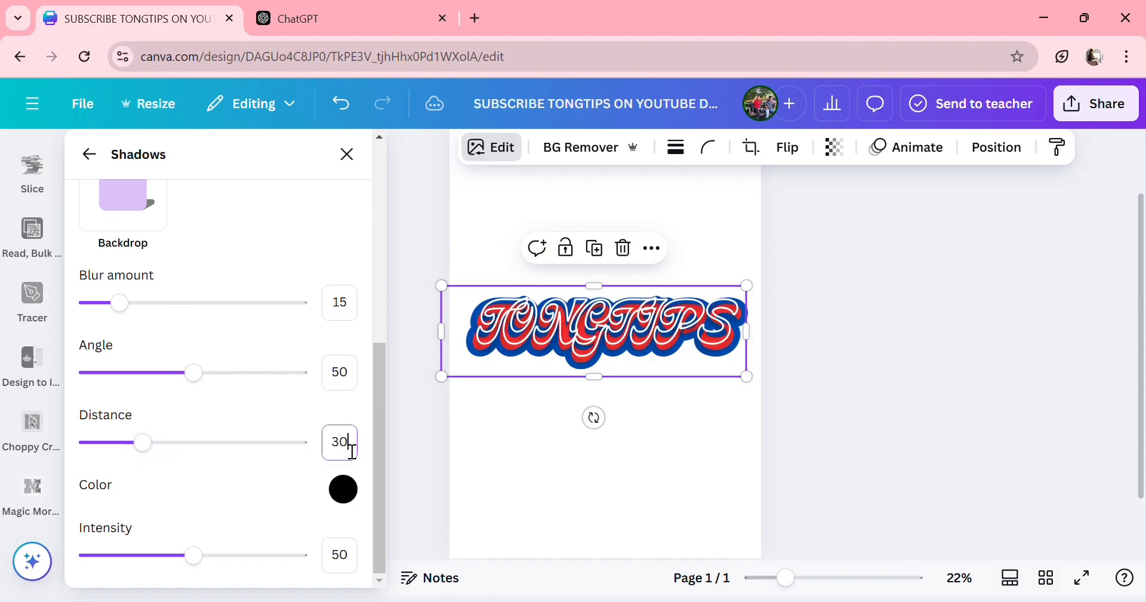
key("Return")
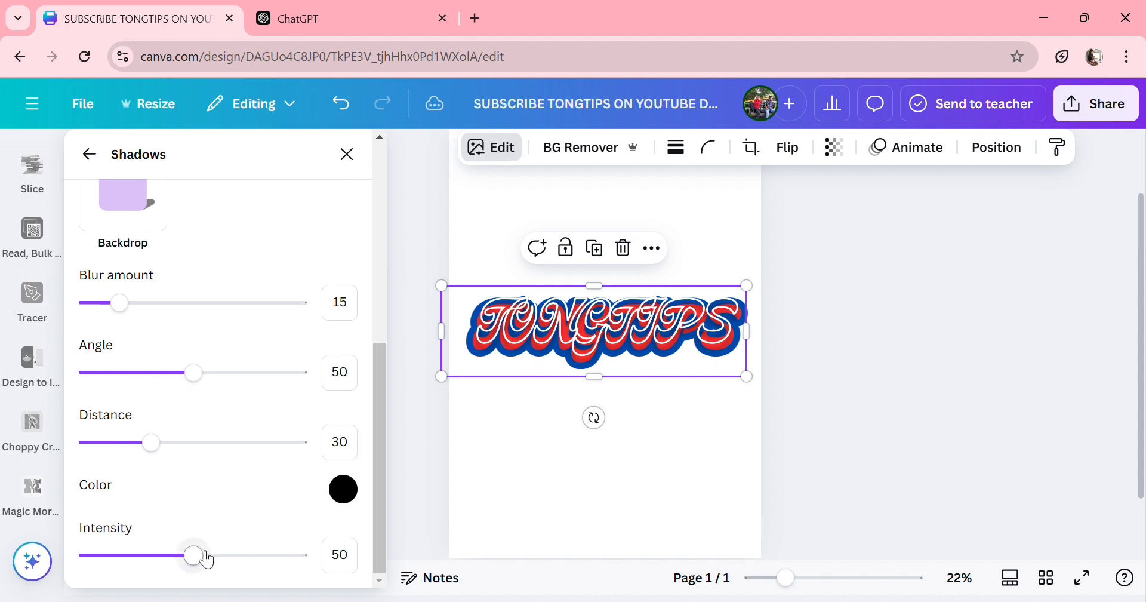
left_click_drag(241, 566, 333, 568)
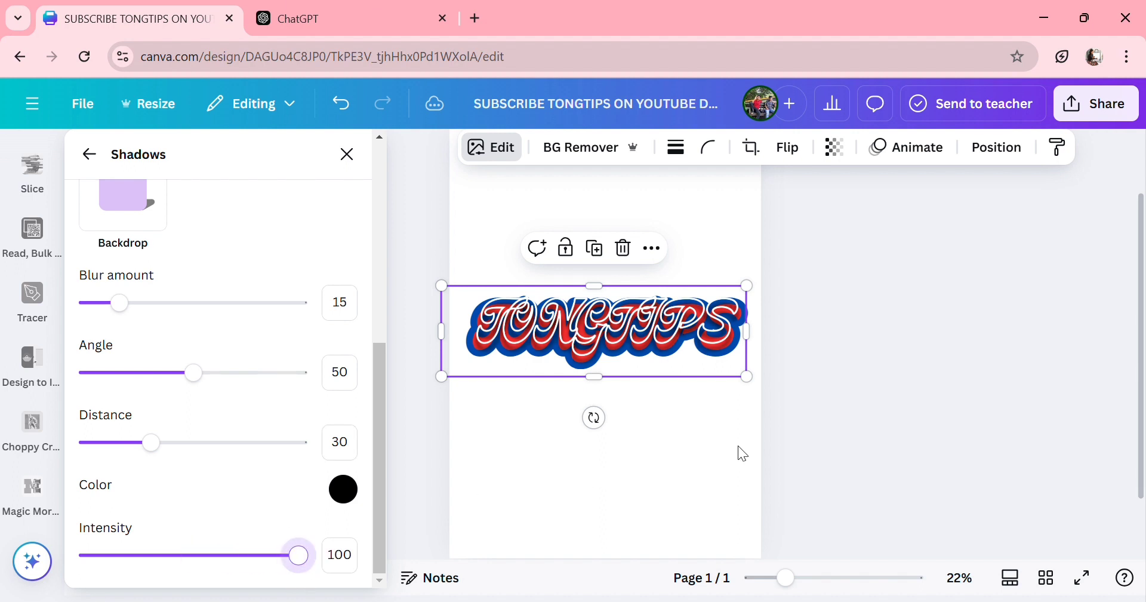
Realign the shadowed outline image so its white lines frame the red TONGTIPS letters, and deselect it
left_click(797, 424)
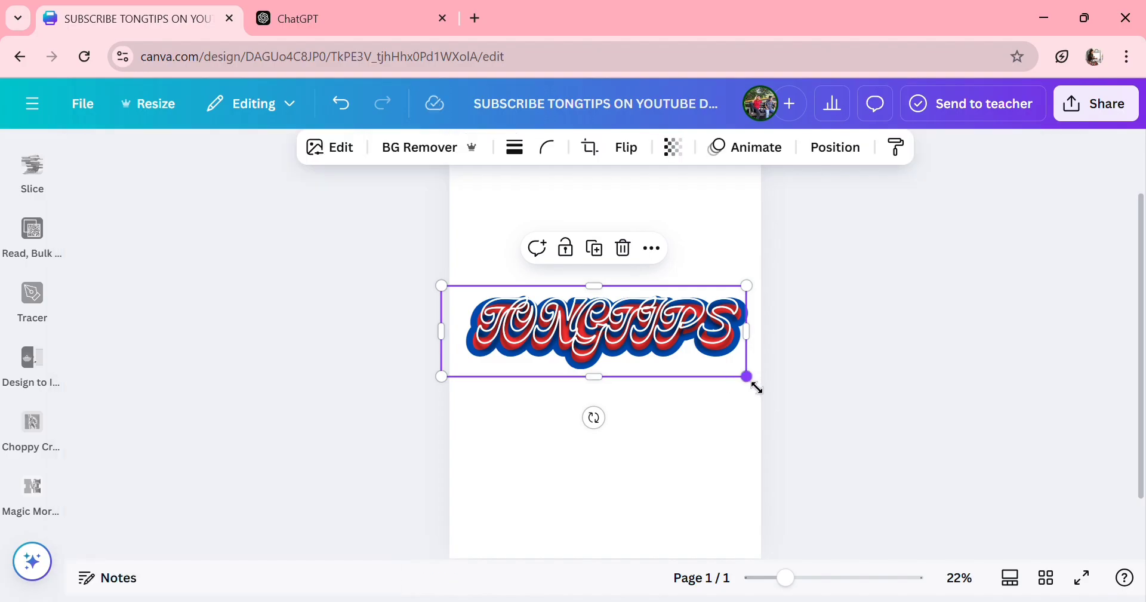
left_click_drag(755, 400, 750, 397)
left_click(790, 360)
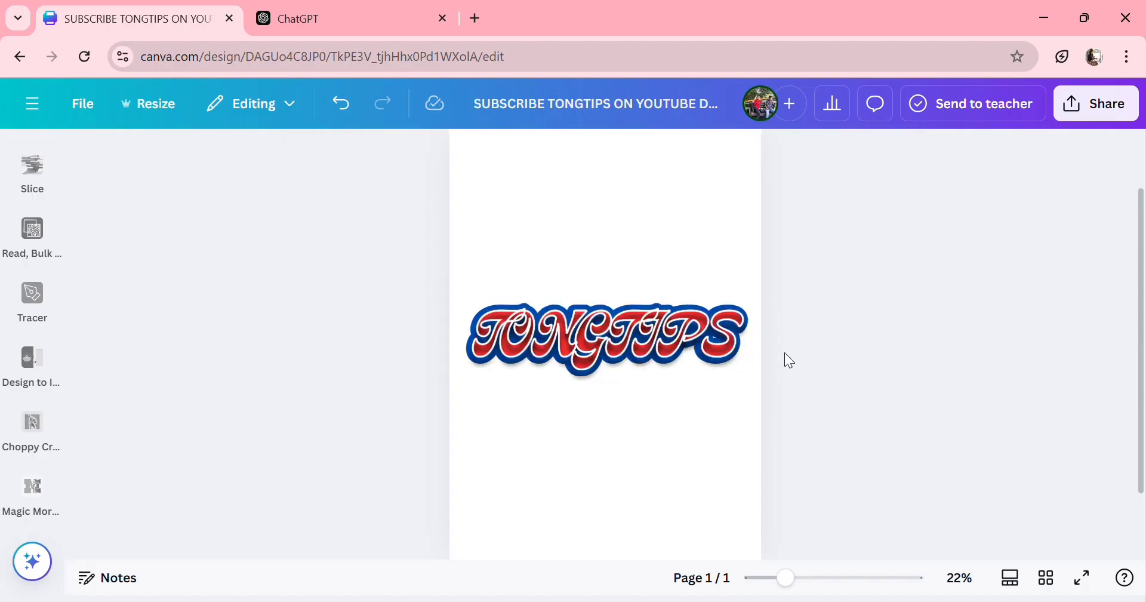
scroll(651, 392, "up", 5, "ctrl")
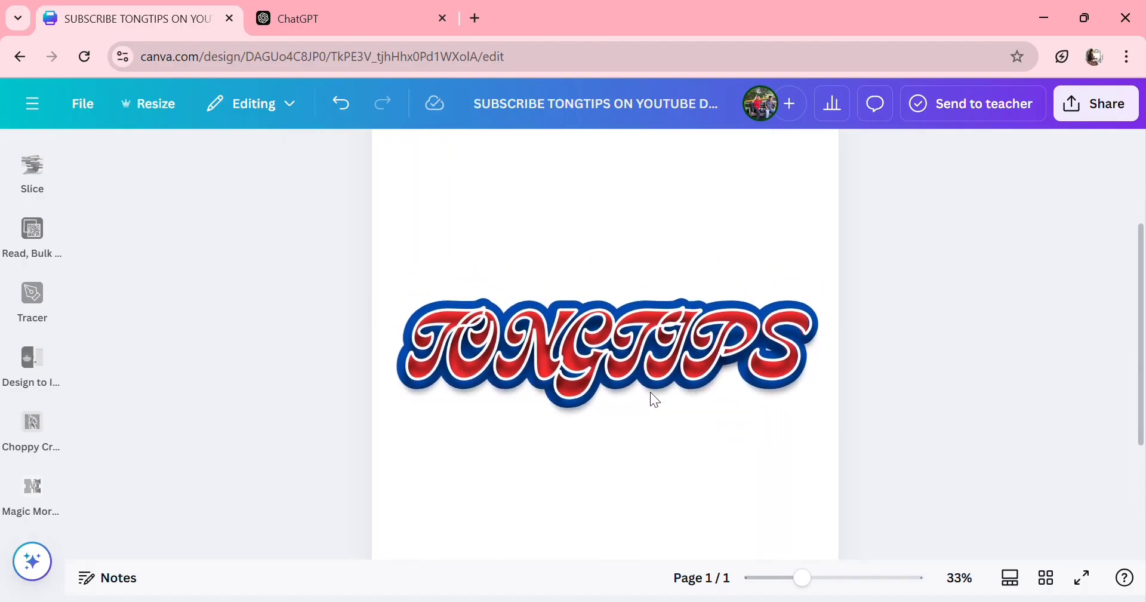
scroll(650, 392, "up", 3, "ctrl")
scroll(650, 392, "up", 1)
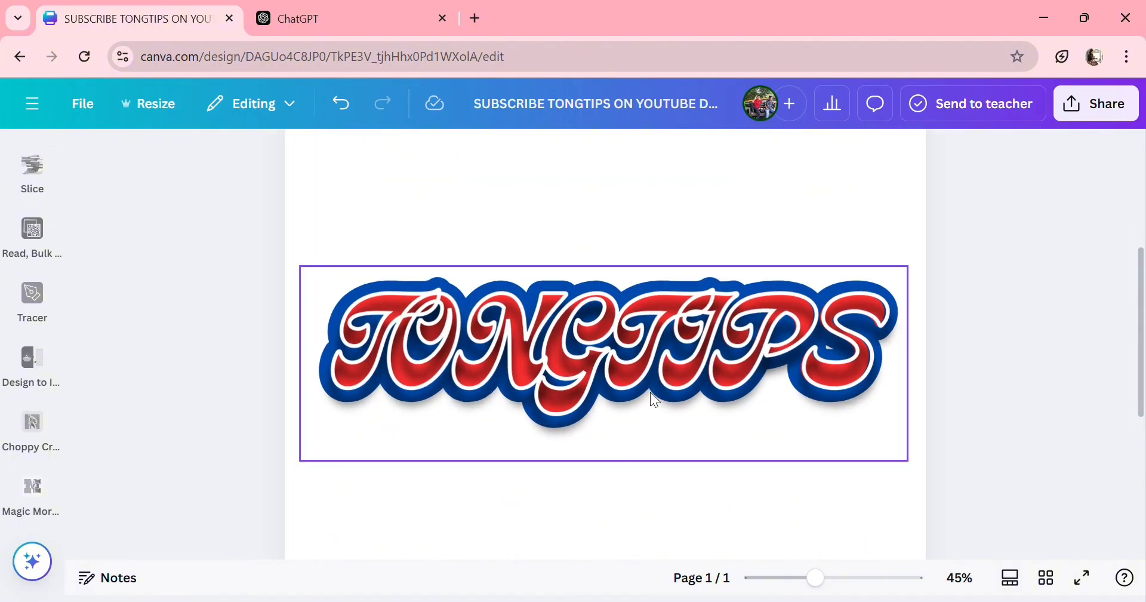
scroll(650, 392, "up", 4, "ctrl")
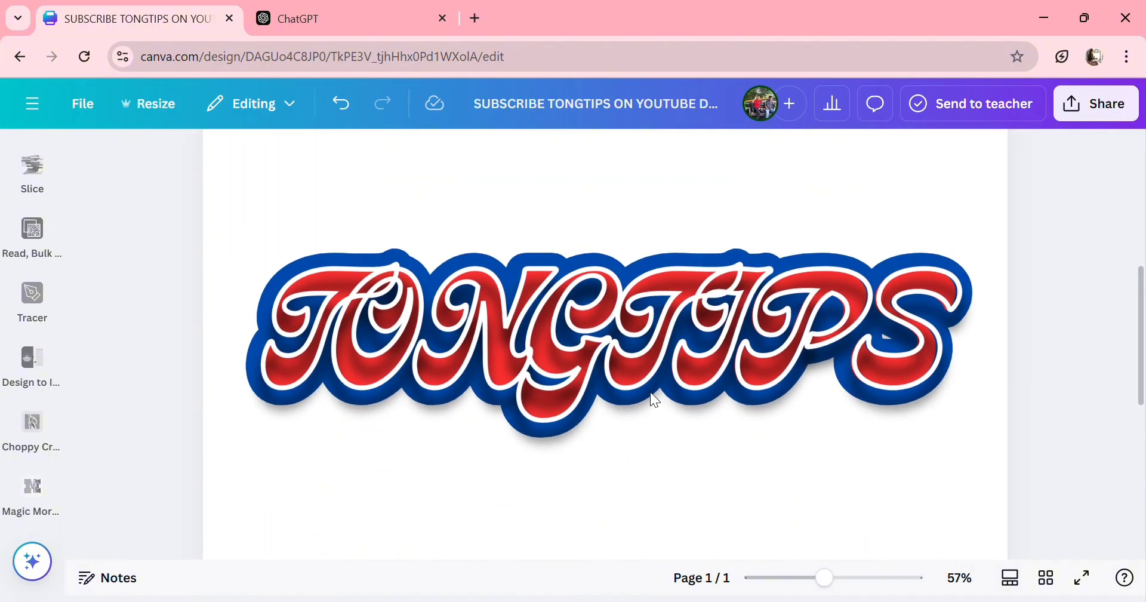